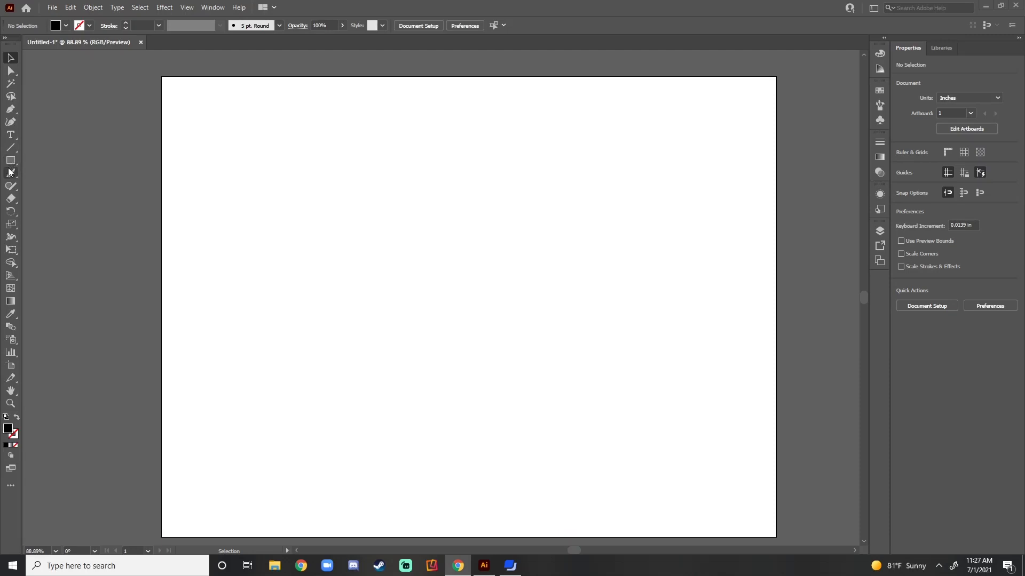
Draw a circle about 4.36 in wide in the upper middle of the artboard and swap its fill and stroke
{"action": "left_click_drag", "start_coordinate": [8, 167], "coordinate": [60, 187]}
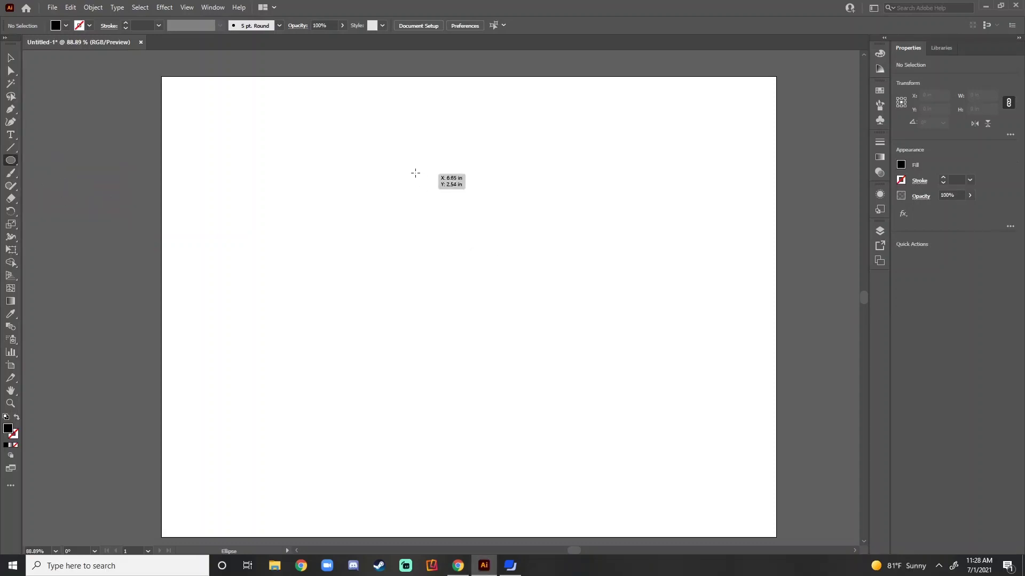
{"action": "left_click_drag", "start_coordinate": [409, 169], "coordinate": [543, 336]}
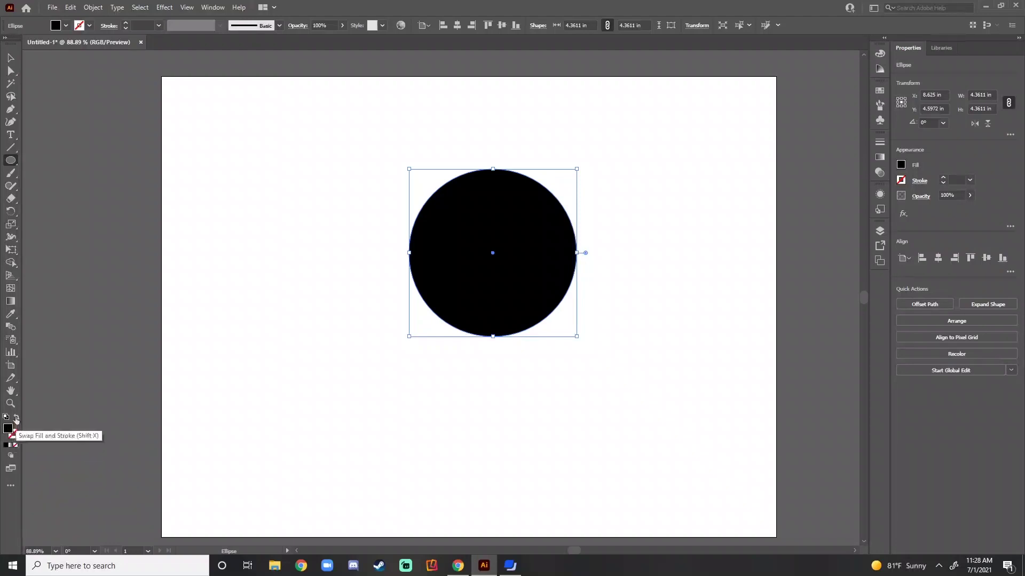
{"action": "left_click", "coordinate": [17, 417]}
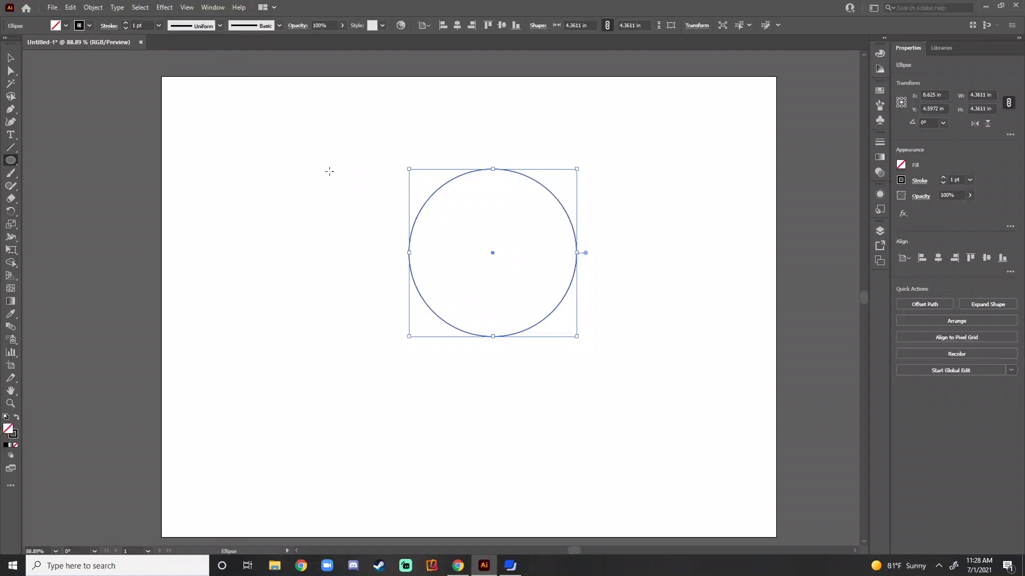
{"action": "left_click", "coordinate": [11, 58]}
{"action": "left_click", "coordinate": [523, 421]}
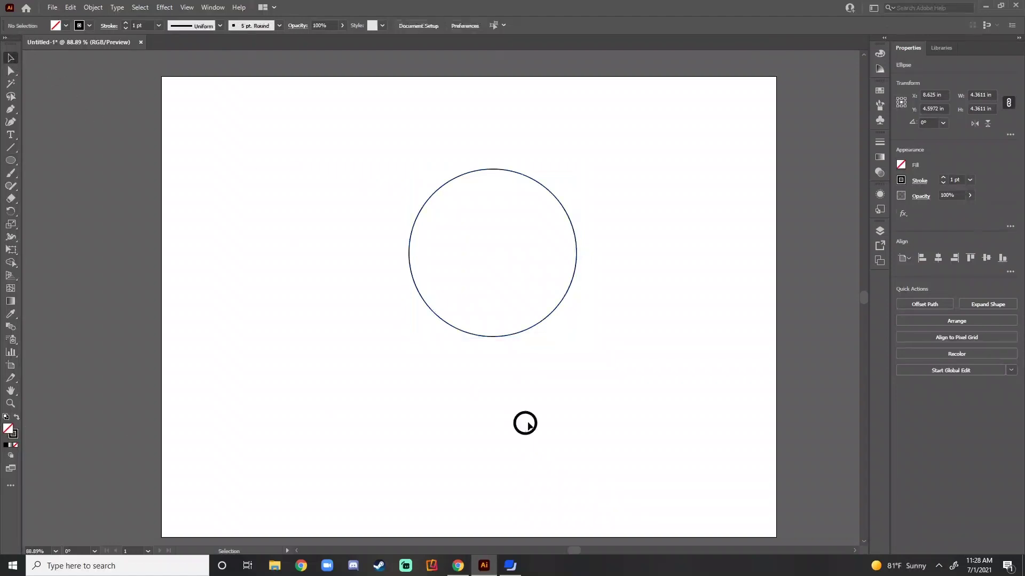
{"action": "left_click", "coordinate": [513, 336]}
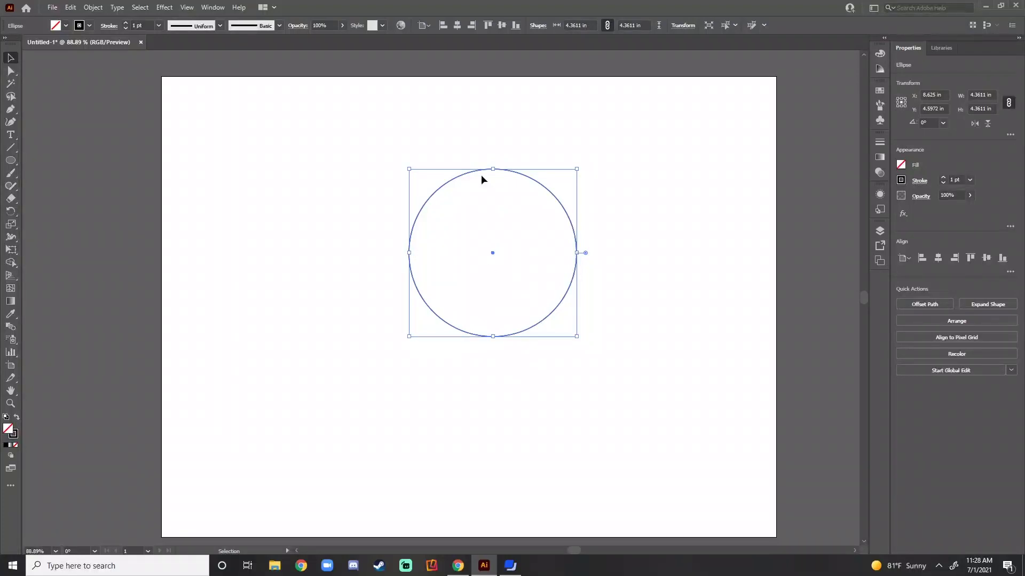
Try to reshape the circle by swinging the right handle of its bottom anchor point inward, and undo the change
{"action": "left_click", "coordinate": [11, 109]}
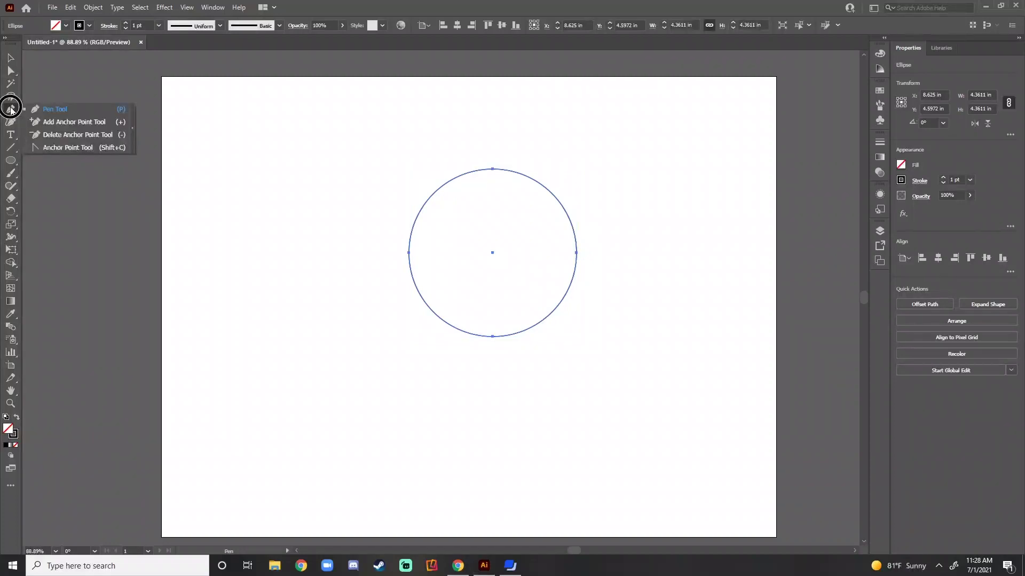
{"action": "left_click_drag", "start_coordinate": [9, 114], "coordinate": [70, 149]}
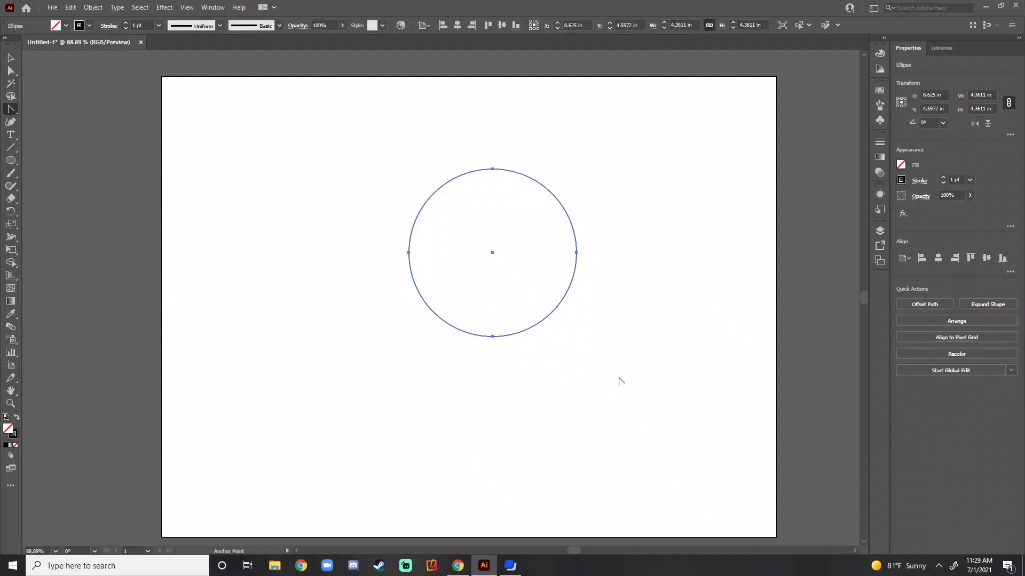
{"action": "key", "text": "ctrl+plus"}
{"action": "key", "text": "ctrl+plus"}
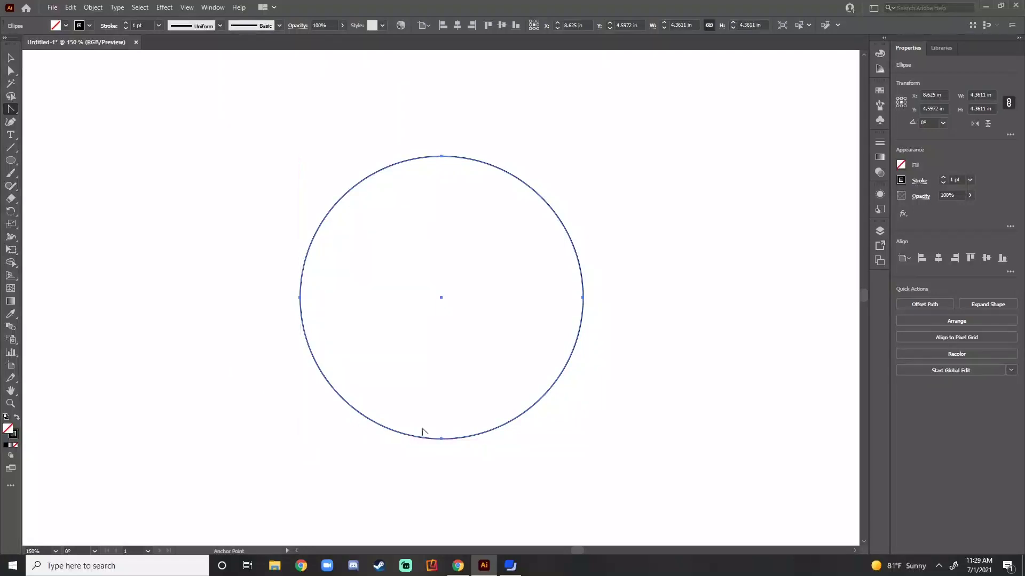
{"action": "left_click", "coordinate": [11, 70]}
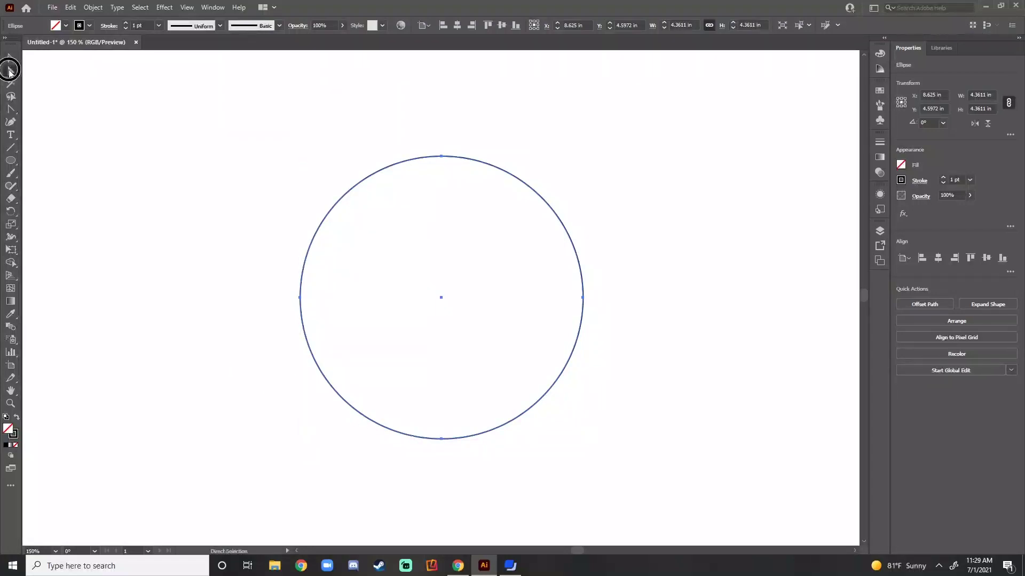
{"action": "left_click", "coordinate": [233, 280]}
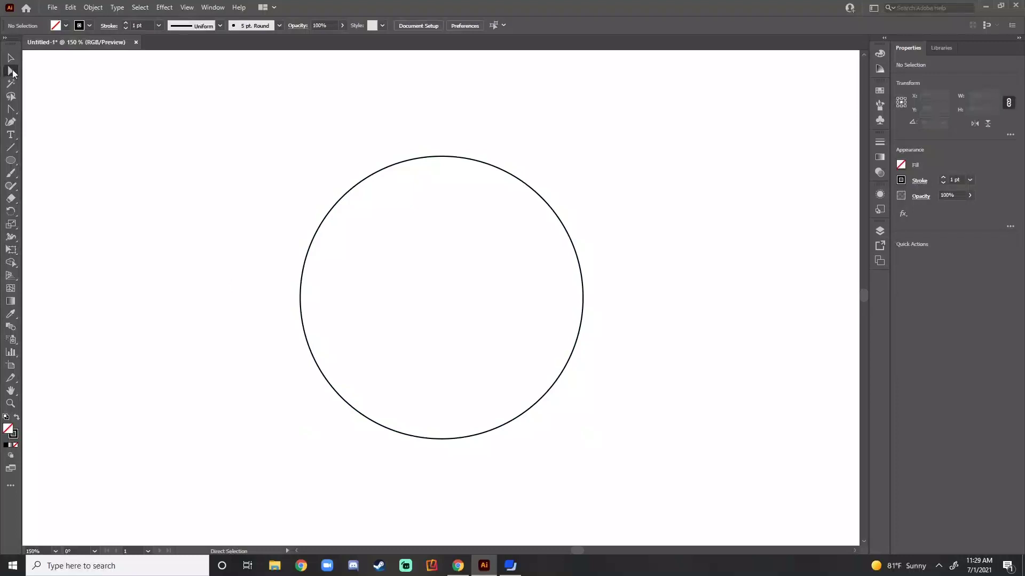
{"action": "left_click", "coordinate": [443, 439]}
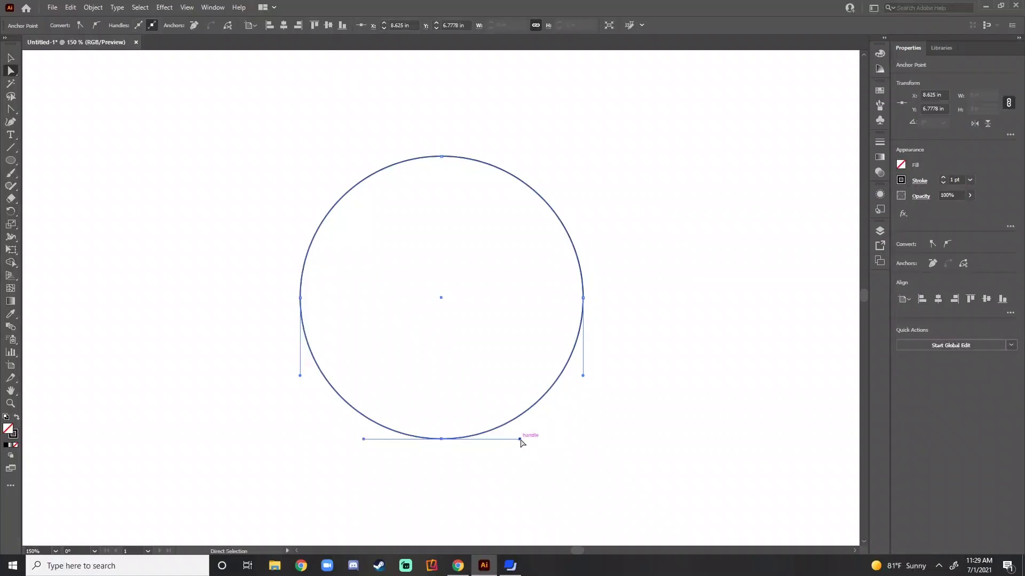
{"action": "left_click_drag", "start_coordinate": [520, 441], "coordinate": [436, 367]}
{"action": "scroll", "coordinate": [515, 416], "scroll_direction": "down", "scroll_amount": 4}
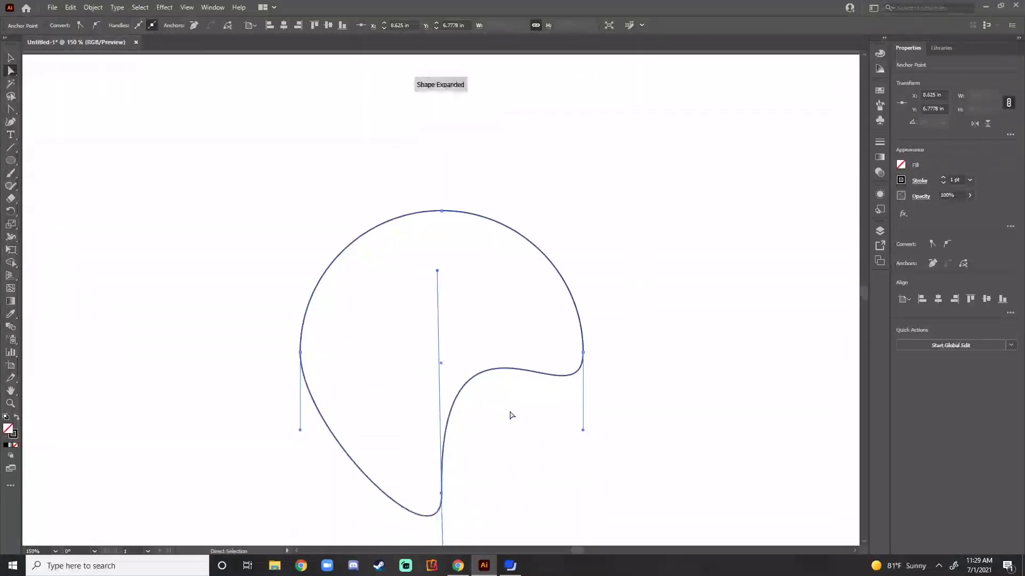
{"action": "scroll", "coordinate": [511, 415], "scroll_direction": "down", "scroll_amount": 2}
{"action": "key", "text": "ctrl"}
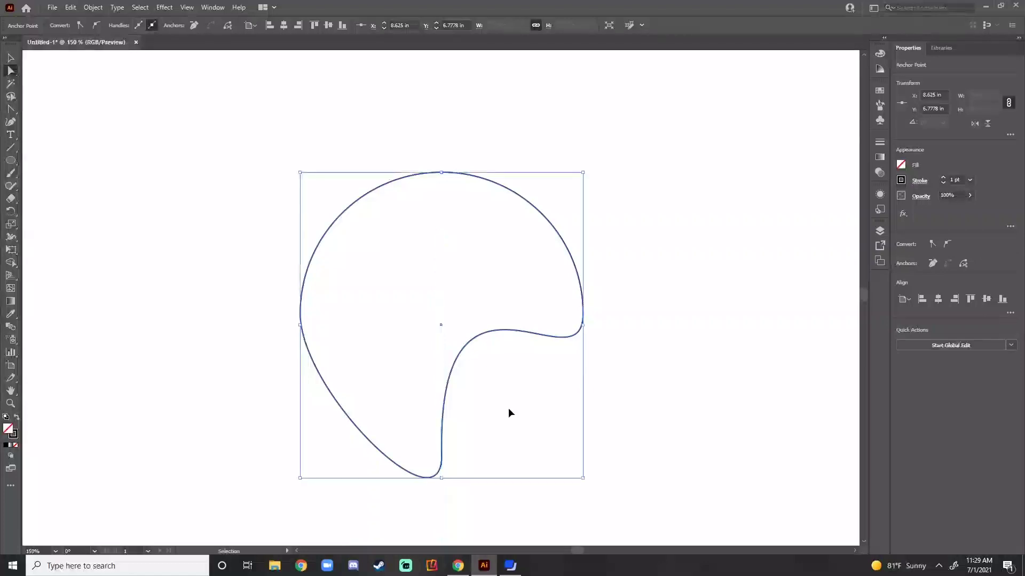
{"action": "key", "text": "ctrl+z"}
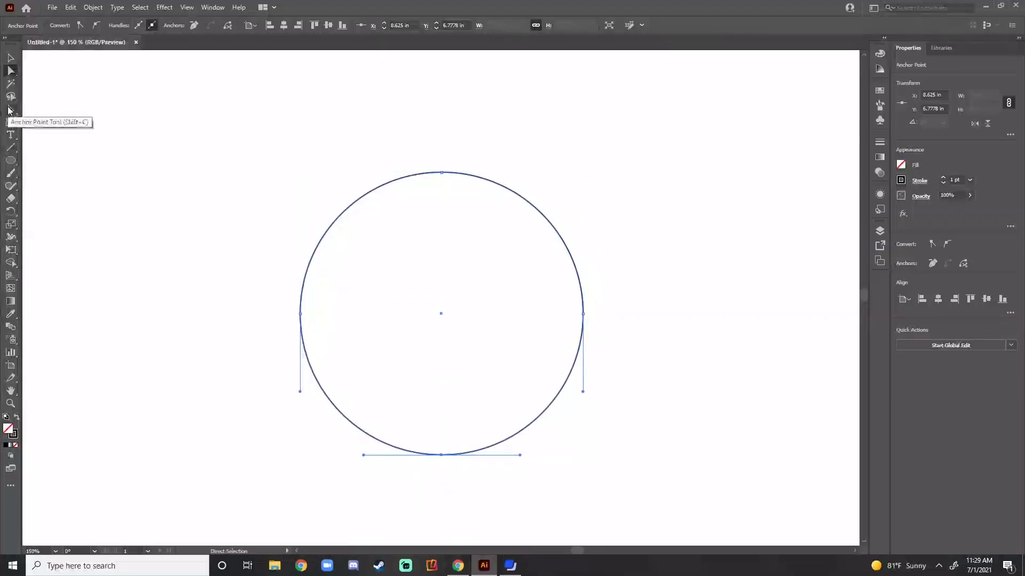
Convert the circle's bottom and top anchor points to sharp corners with the Anchor Point tool
{"action": "left_click_drag", "start_coordinate": [9, 111], "coordinate": [59, 147]}
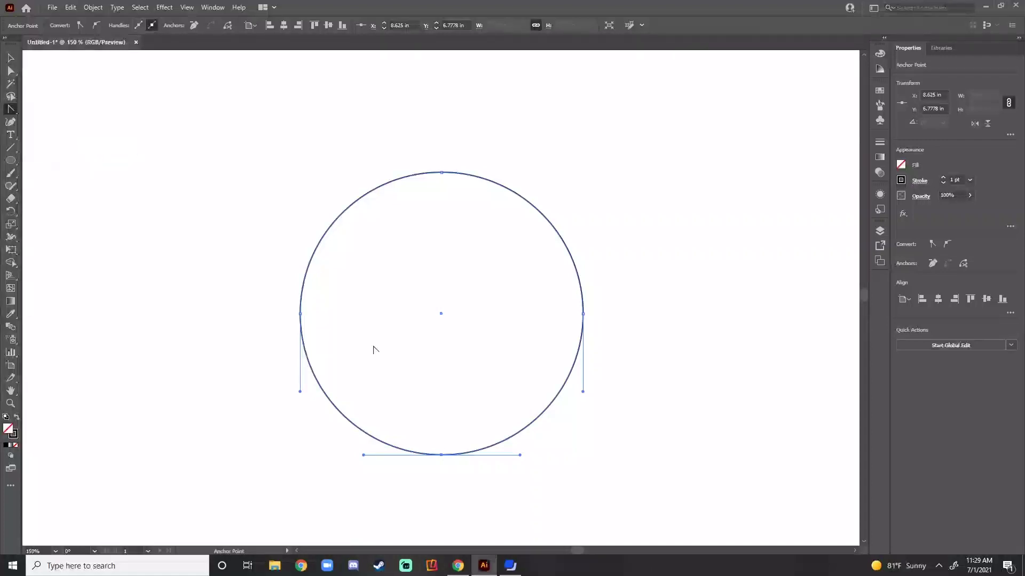
{"action": "left_click", "coordinate": [441, 456]}
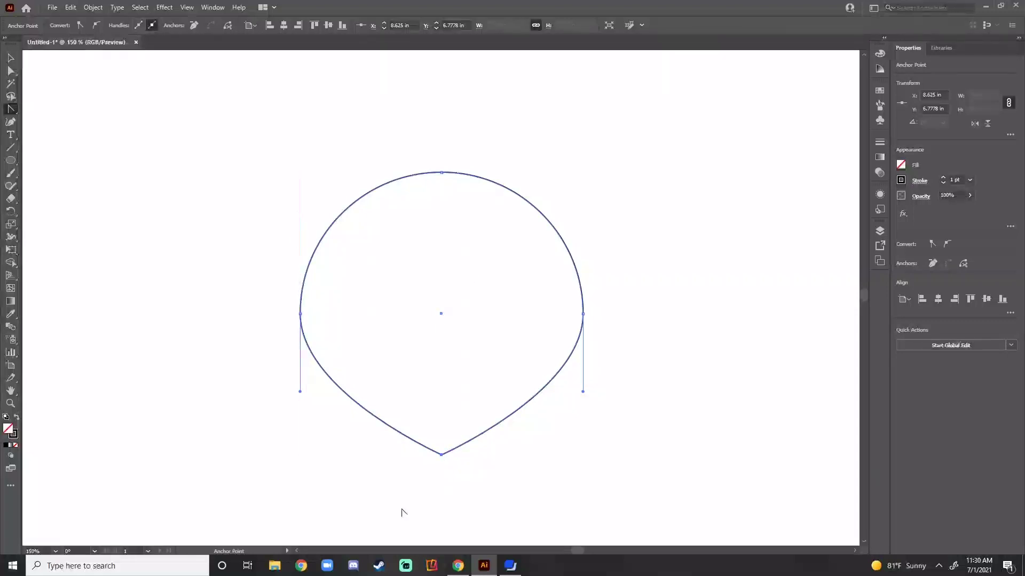
{"action": "left_click", "coordinate": [441, 171]}
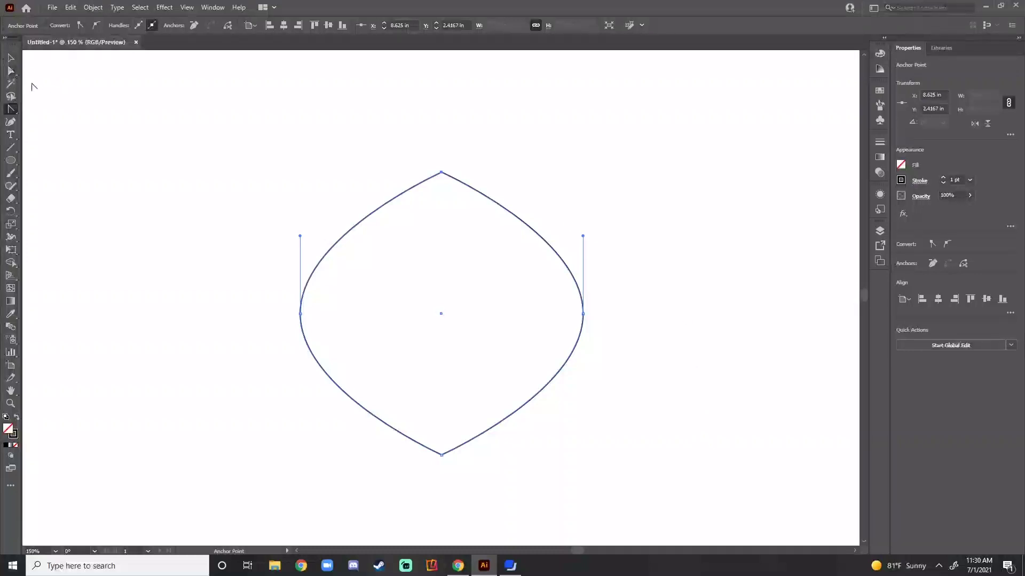
Move the shape's top corner point straight down to about Y 4.6 in to form the heart's notch
{"action": "left_click", "coordinate": [12, 75]}
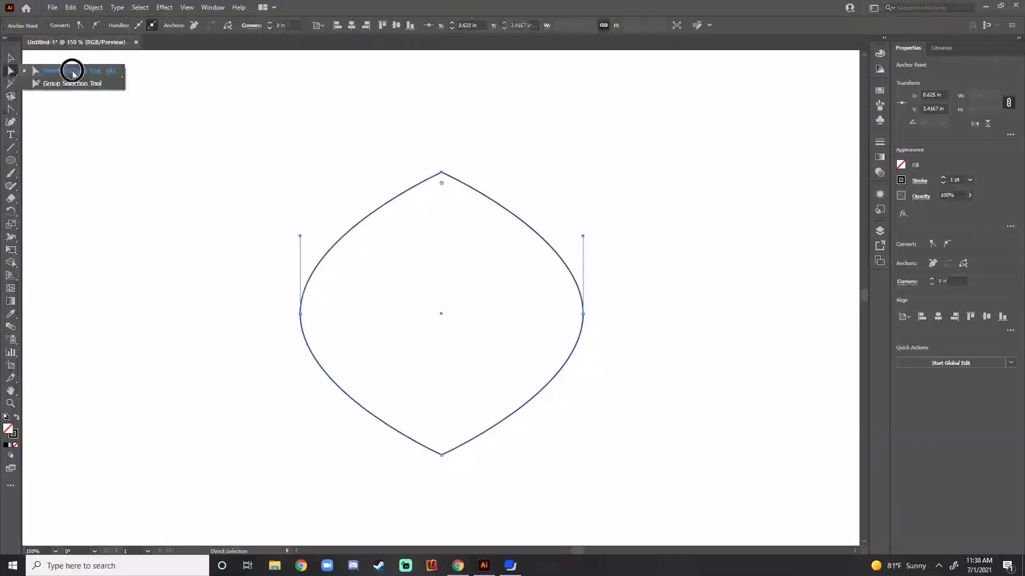
{"action": "left_click", "coordinate": [68, 71]}
{"action": "left_click_drag", "start_coordinate": [440, 173], "coordinate": [440, 288]}
{"action": "left_click_drag", "start_coordinate": [438, 312], "coordinate": [442, 317]}
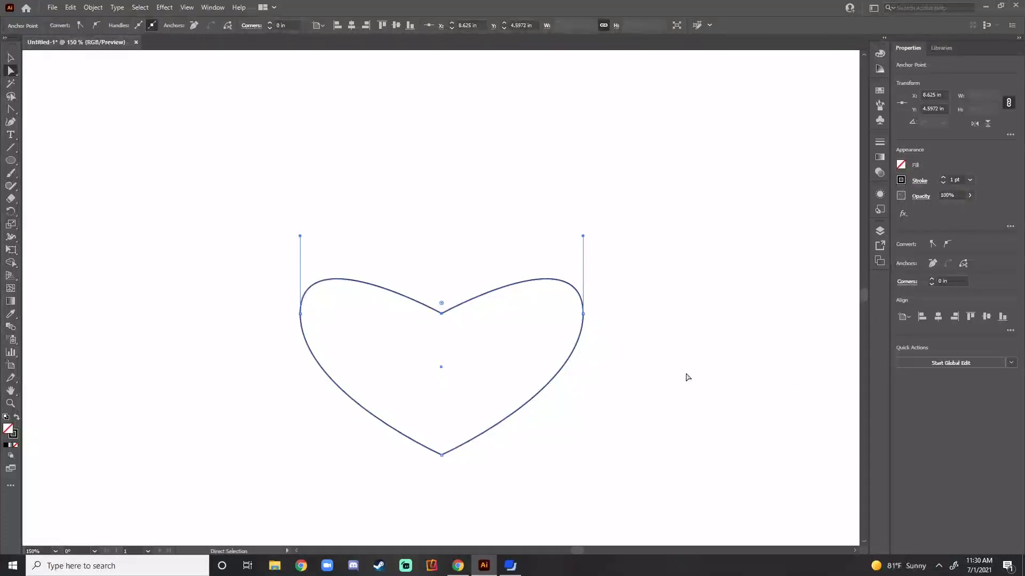
Pull the upper handles of the right and left side anchor points up and slightly inward to raise both lobes
{"action": "left_click", "coordinate": [583, 314]}
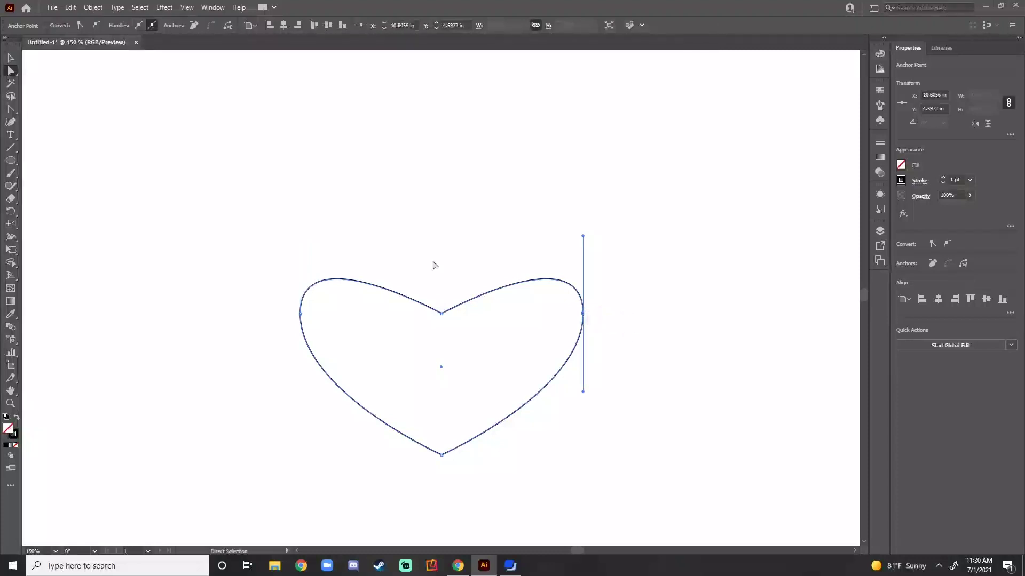
{"action": "left_click", "coordinate": [300, 314]}
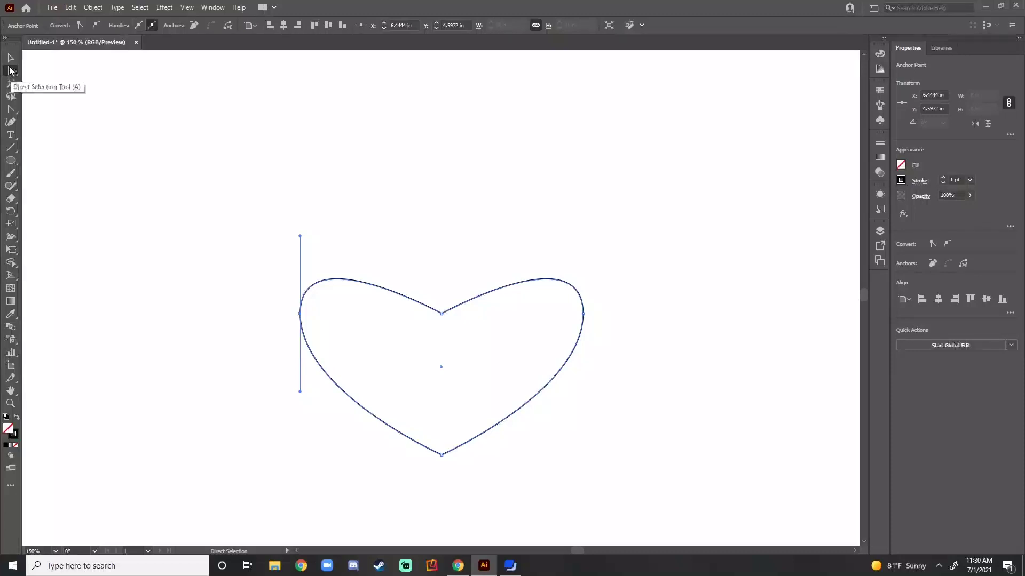
{"action": "left_click", "coordinate": [583, 314]}
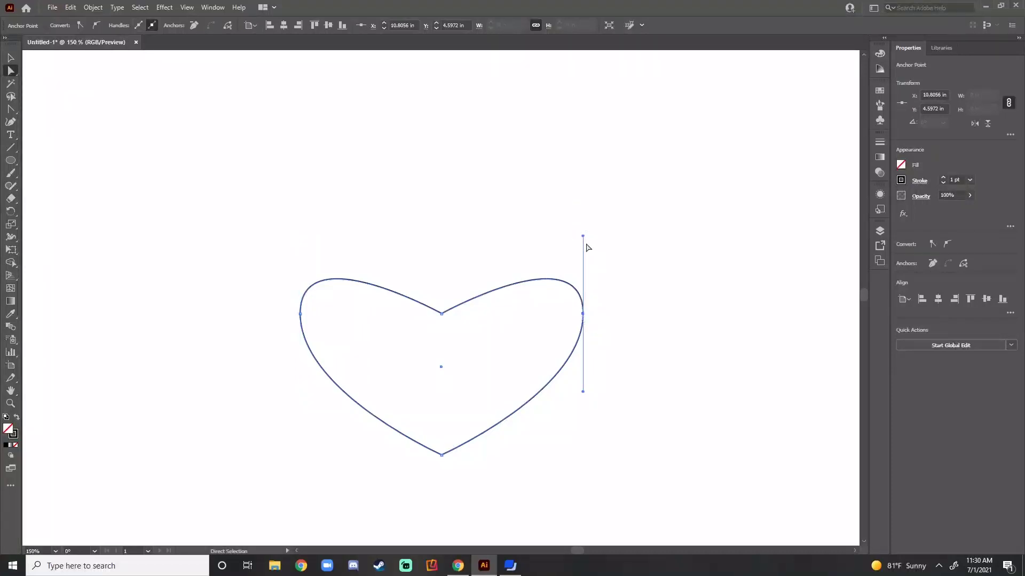
{"action": "left_click_drag", "start_coordinate": [583, 235], "coordinate": [566, 150]}
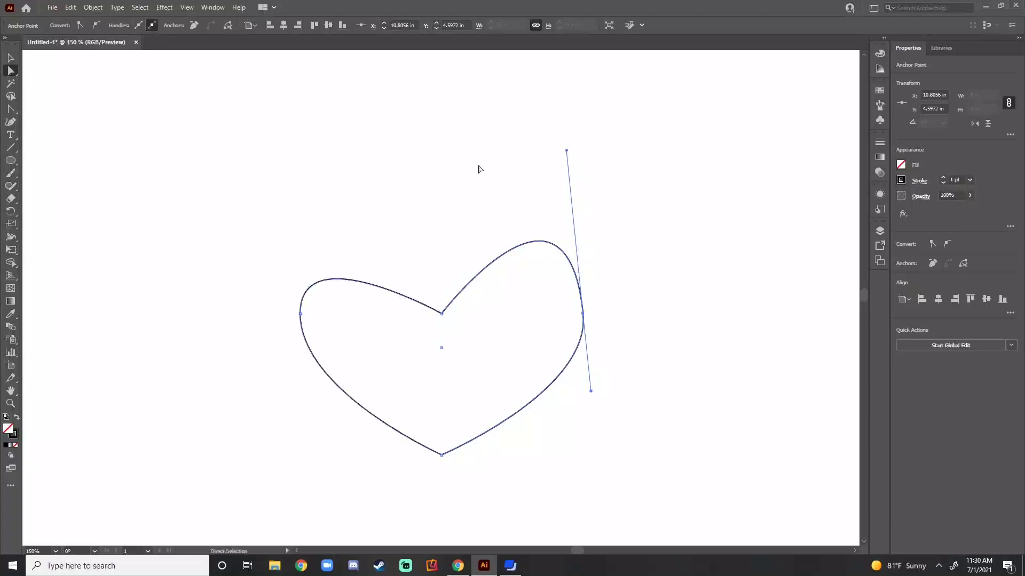
{"action": "left_click", "coordinate": [299, 312]}
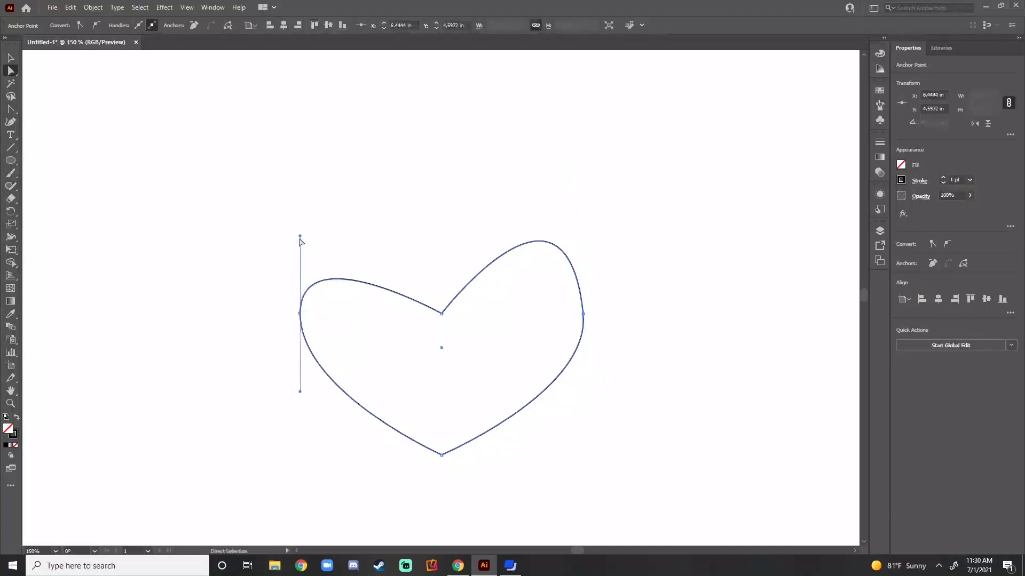
{"action": "left_click_drag", "start_coordinate": [301, 236], "coordinate": [320, 166]}
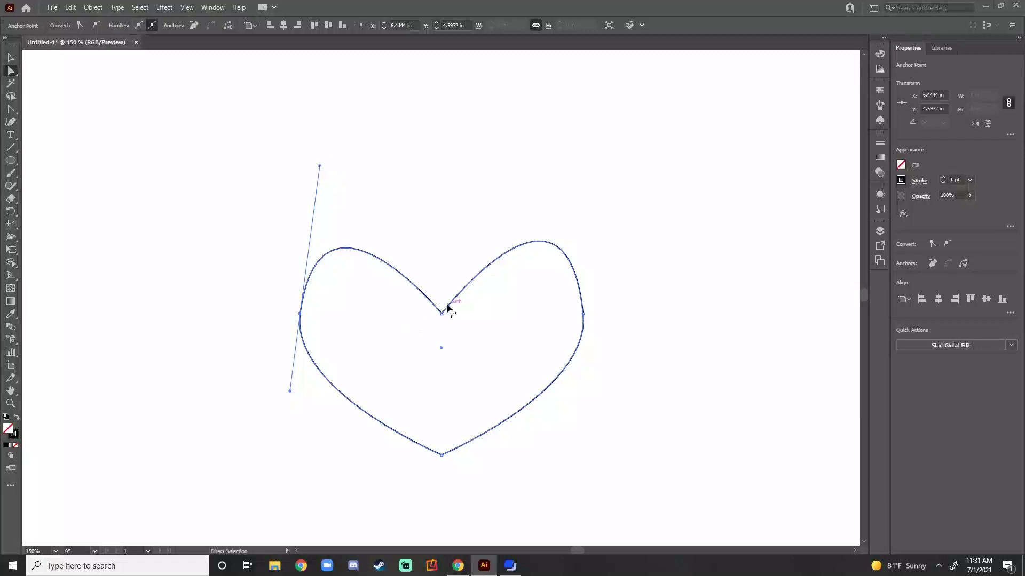
Raise the heart's notch slightly and move both side anchor points up and inward to narrow the heart
{"action": "left_click_drag", "start_coordinate": [441, 311], "coordinate": [439, 284]}
{"action": "left_click_drag", "start_coordinate": [582, 312], "coordinate": [558, 283]}
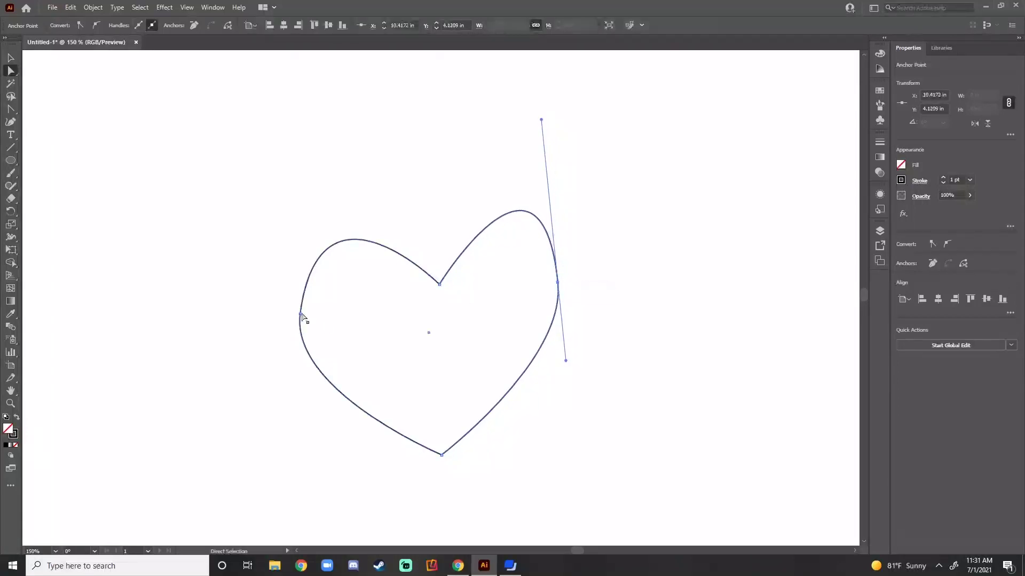
{"action": "left_click_drag", "start_coordinate": [301, 314], "coordinate": [315, 279]}
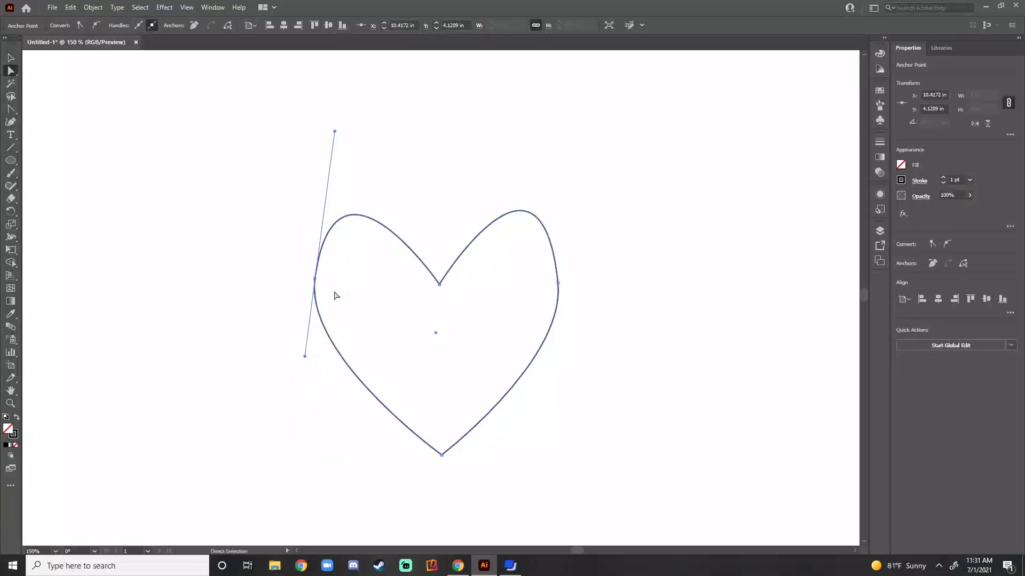
Tilt the right side anchor point's handles inward and shorten the upper one to round the right lobe
{"action": "left_click", "coordinate": [558, 281]}
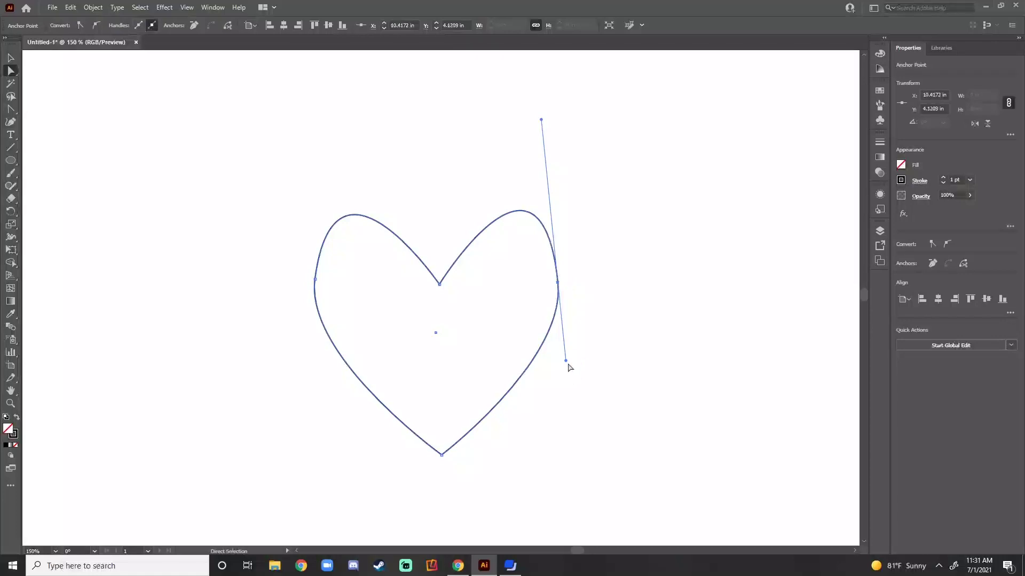
{"action": "left_click_drag", "start_coordinate": [566, 362], "coordinate": [581, 351]}
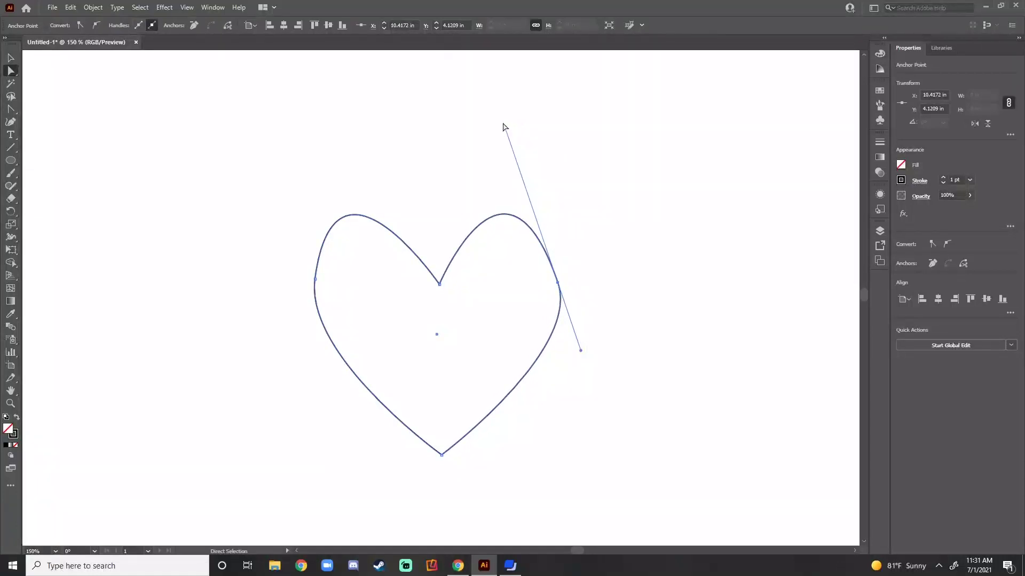
{"action": "left_click_drag", "start_coordinate": [505, 128], "coordinate": [518, 195]}
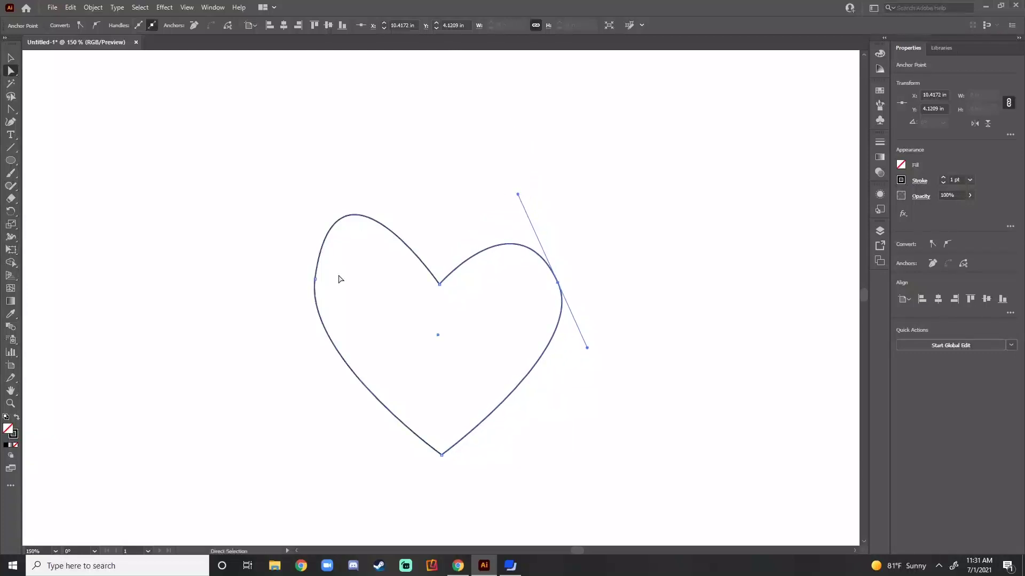
Match the left lobe to the right by moving its side anchor point to about X 6.82, Y 4.11 in and adjusting its upper handle
{"action": "left_click", "coordinate": [315, 278]}
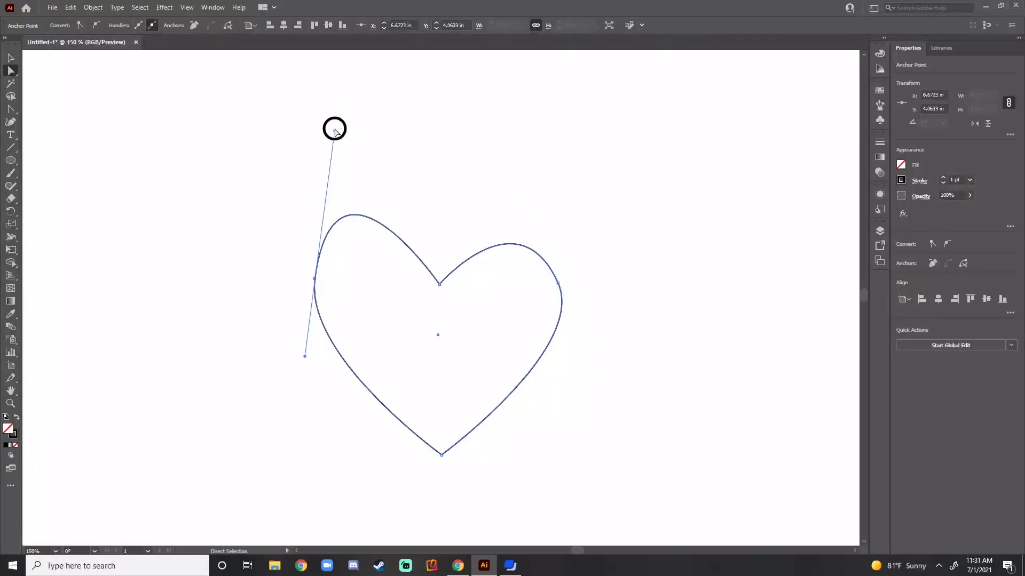
{"action": "left_click", "coordinate": [334, 148]}
{"action": "left_click", "coordinate": [315, 278]}
{"action": "left_click_drag", "start_coordinate": [334, 132], "coordinate": [348, 182]}
{"action": "left_click", "coordinate": [314, 278]}
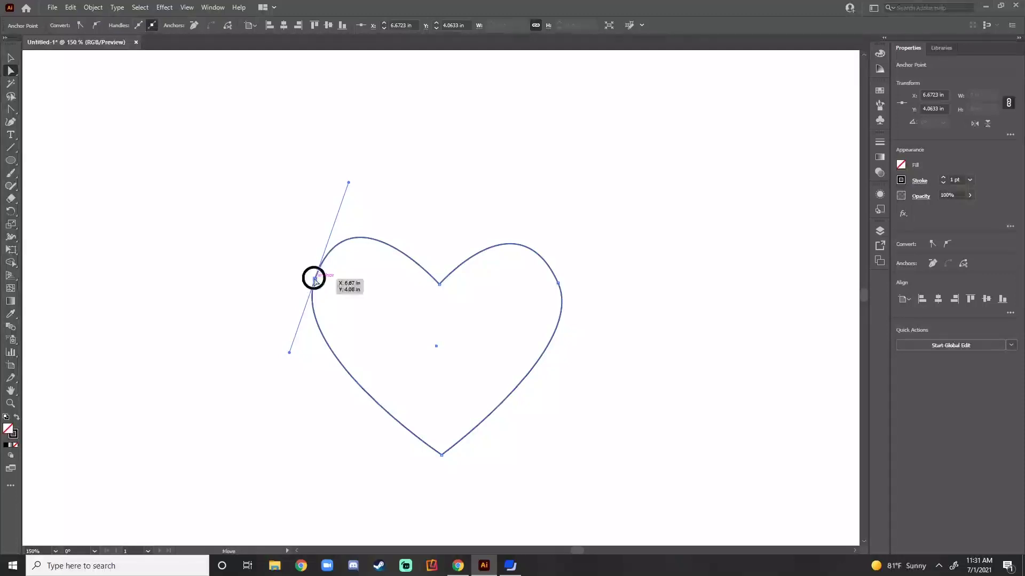
{"action": "mouse_move", "coordinate": [315, 278]}
{"action": "left_mouse_down"}
{"action": "mouse_move", "coordinate": [331, 287]}
{"action": "mouse_move", "coordinate": [323, 281]}
{"action": "left_mouse_up"}
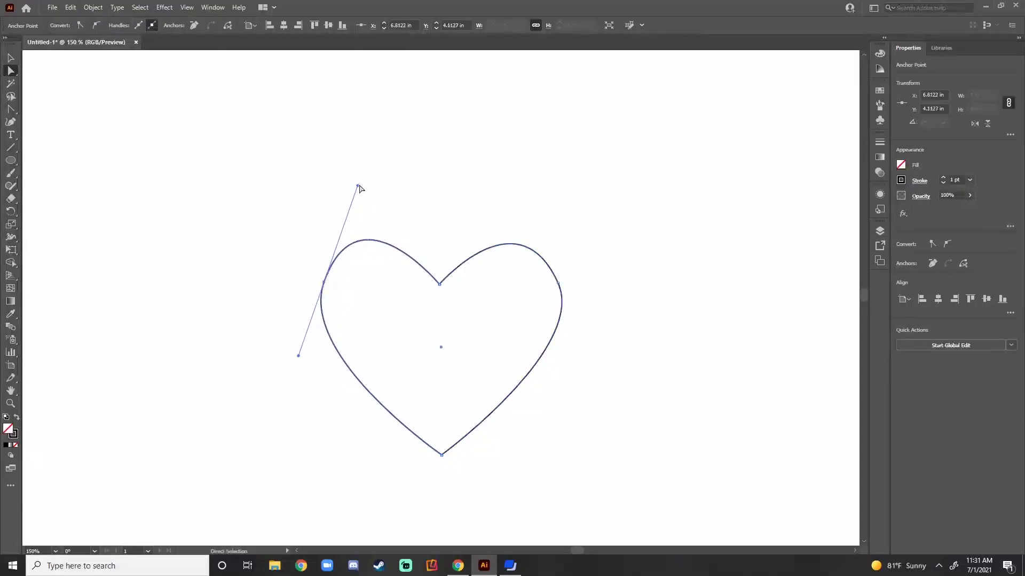
{"action": "left_click_drag", "start_coordinate": [358, 186], "coordinate": [372, 195]}
{"action": "left_click", "coordinate": [711, 370]}
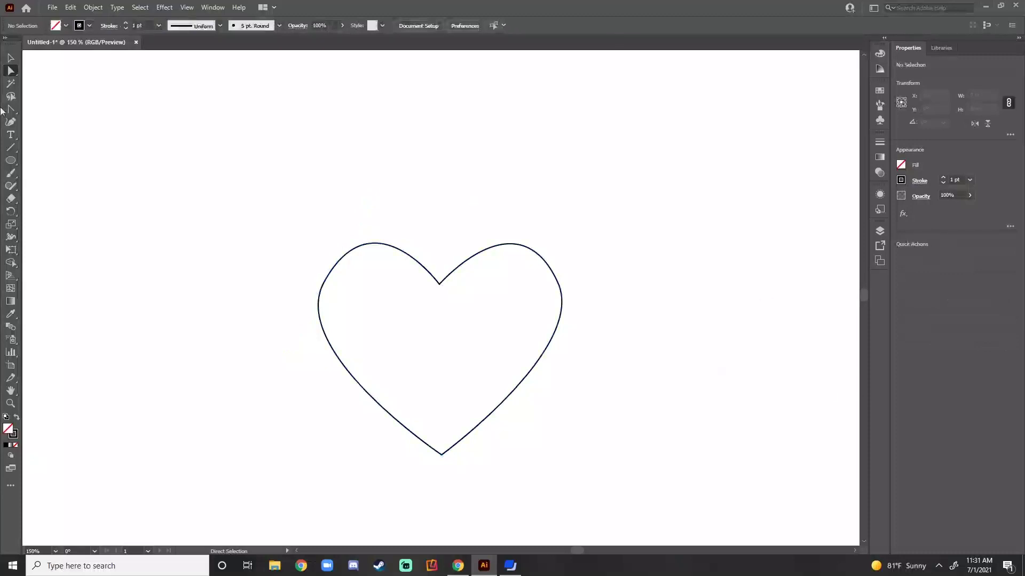
Draw a circle about 3.21 in across beside the heart and move both shapes higher on the artboard, side by side
{"action": "left_click", "coordinate": [12, 161]}
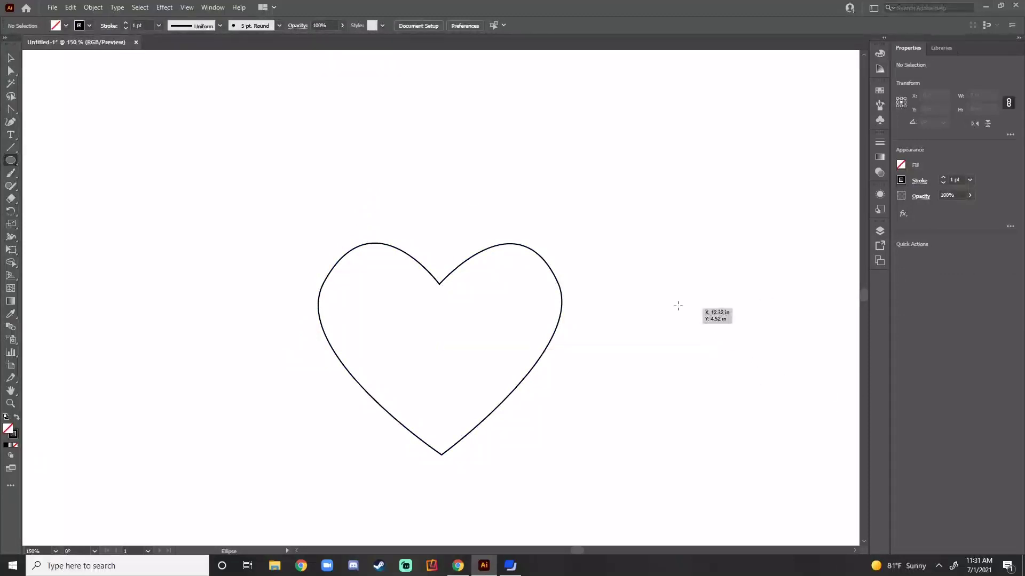
{"action": "left_click_drag", "start_coordinate": [632, 243], "coordinate": [840, 451]}
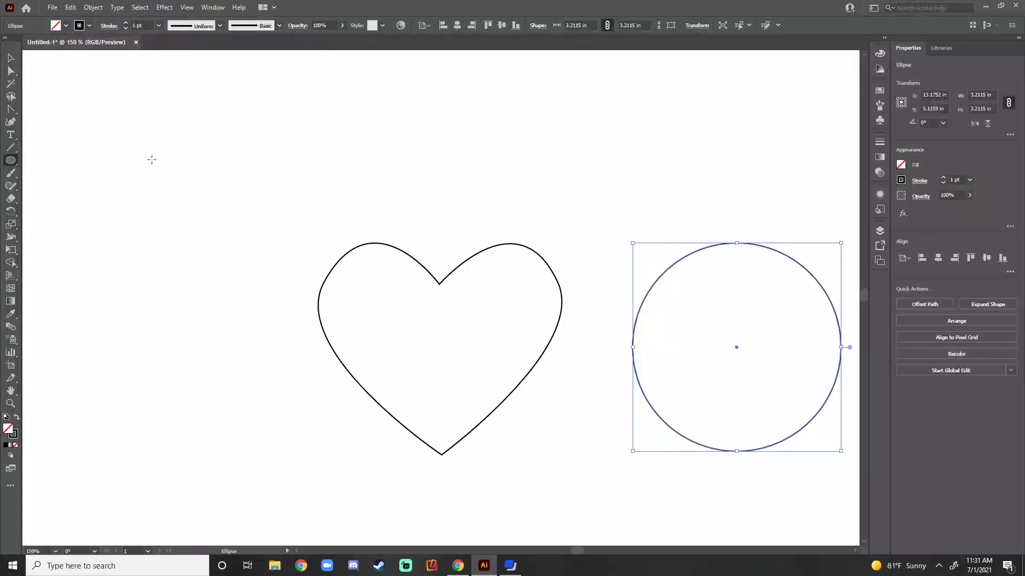
{"action": "left_click", "coordinate": [10, 58]}
{"action": "left_click_drag", "start_coordinate": [439, 282], "coordinate": [300, 156]}
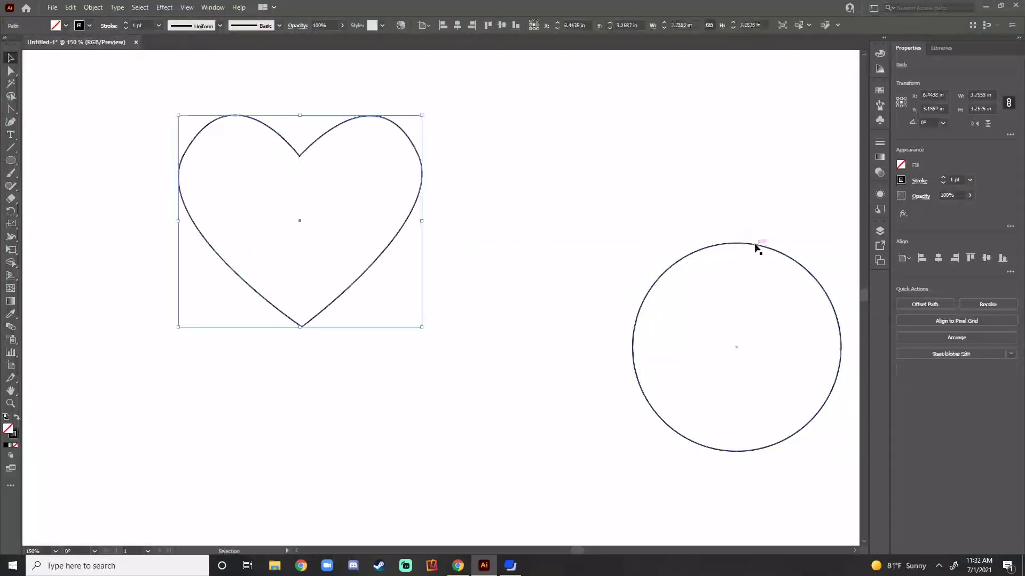
{"action": "left_click_drag", "start_coordinate": [747, 246], "coordinate": [558, 124]}
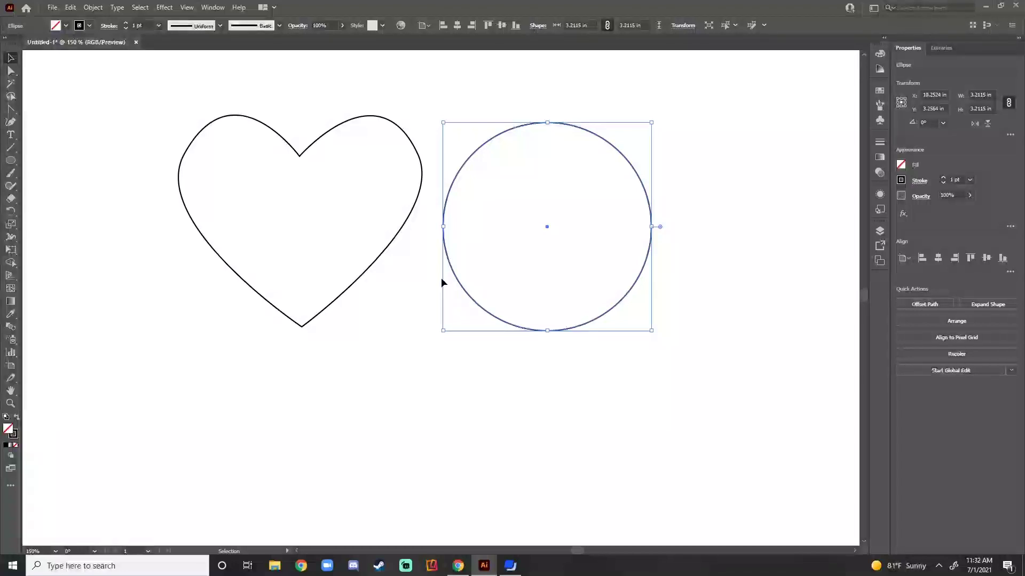
Delete the heart and move the remaining circle to about X 8.38, Y 3.40 in
{"action": "left_click", "coordinate": [369, 273]}
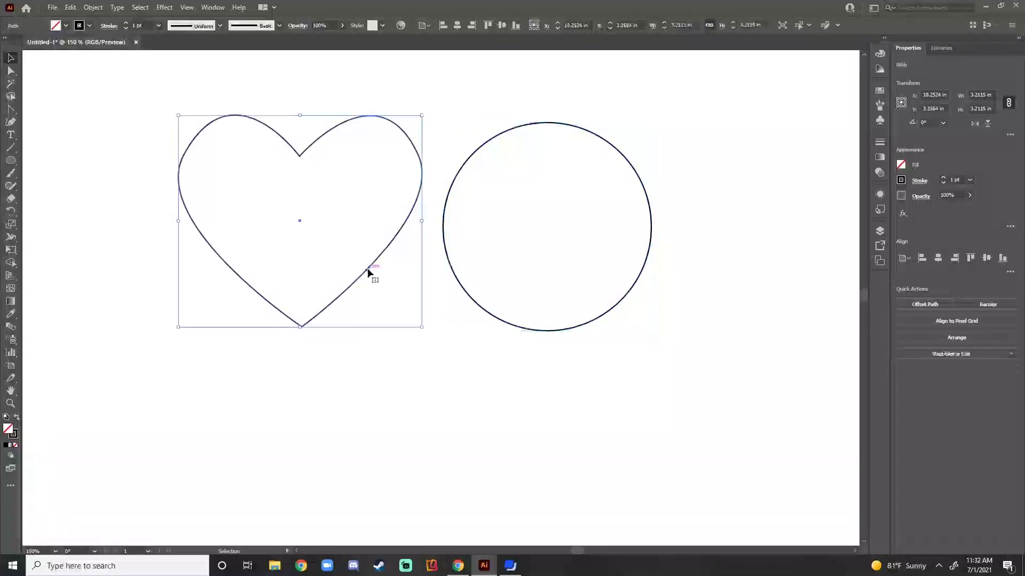
{"action": "key", "text": "Delete"}
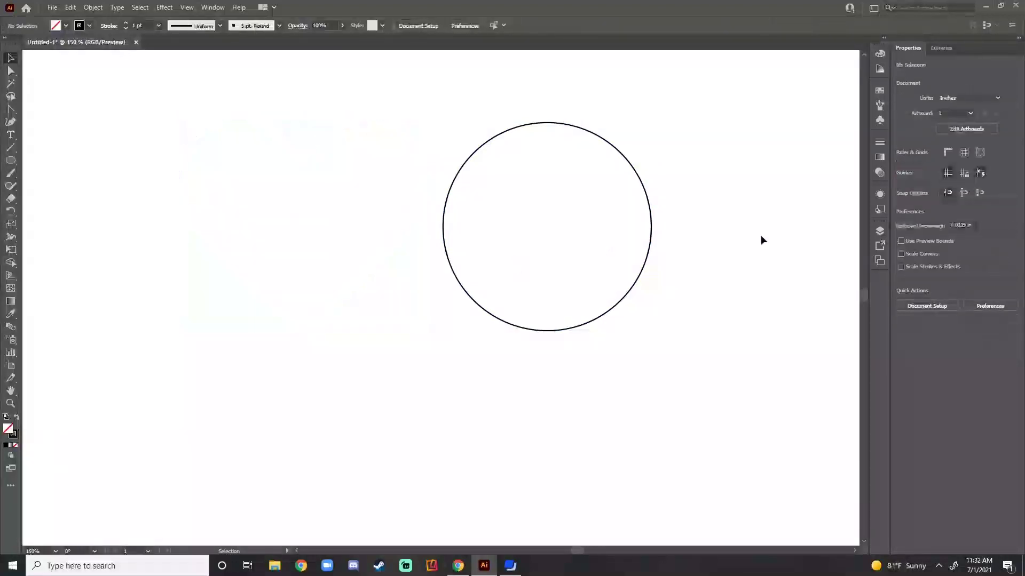
{"action": "left_click_drag", "start_coordinate": [648, 256], "coordinate": [526, 265]}
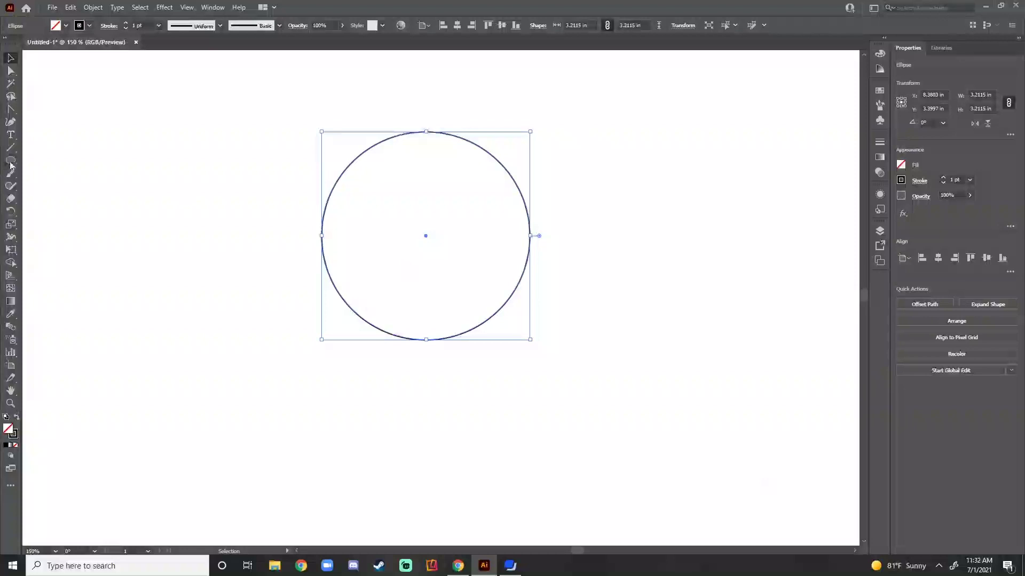
Draw a rounded rectangle about 1.75 by 2.96 in to the right of the circle, with its corners rounded to the maximum
{"action": "left_click_drag", "start_coordinate": [11, 161], "coordinate": [66, 173]}
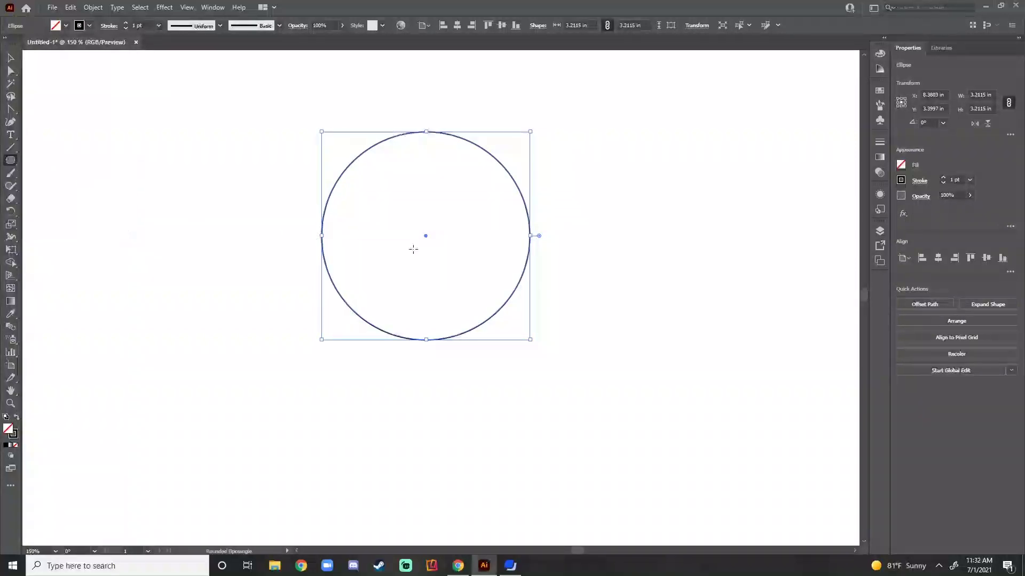
{"action": "left_click_drag", "start_coordinate": [571, 152], "coordinate": [680, 330]}
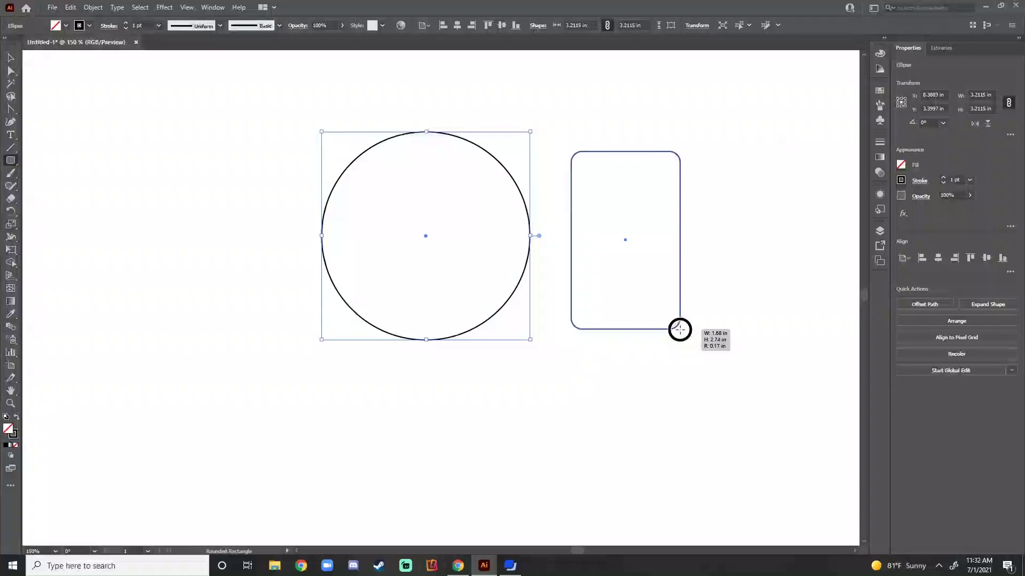
{"action": "mouse_move", "coordinate": [680, 330]}
{"action": "left_mouse_down"}
{"action": "mouse_move", "coordinate": [657, 254]}
{"action": "mouse_move", "coordinate": [681, 302]}
{"action": "mouse_move", "coordinate": [650, 229]}
{"action": "mouse_move", "coordinate": [707, 372]}
{"action": "mouse_move", "coordinate": [686, 328]}
{"action": "mouse_move", "coordinate": [691, 367]}
{"action": "mouse_move", "coordinate": [684, 345]}
{"action": "left_mouse_up"}
{"action": "key", "text": "Up"}
{"action": "key", "text": "Up"}
{"action": "key", "text": "Up"}
{"action": "key", "text": "Up"}
{"action": "key", "text": "Up"}
{"action": "key", "text": "Up"}
{"action": "key", "text": "Up"}
{"action": "key", "text": "Up"}
{"action": "key", "text": "Up"}
{"action": "key", "text": "Up"}
{"action": "key", "text": "Up"}
{"action": "key", "text": "Up"}
{"action": "key", "text": "Up"}
{"action": "key", "text": "Up"}
{"action": "key", "text": "Up"}
{"action": "key", "text": "Up"}
{"action": "key", "text": "Up"}
{"action": "key", "text": "Up"}
{"action": "key", "text": "Up"}
{"action": "left_click", "coordinate": [12, 57]}
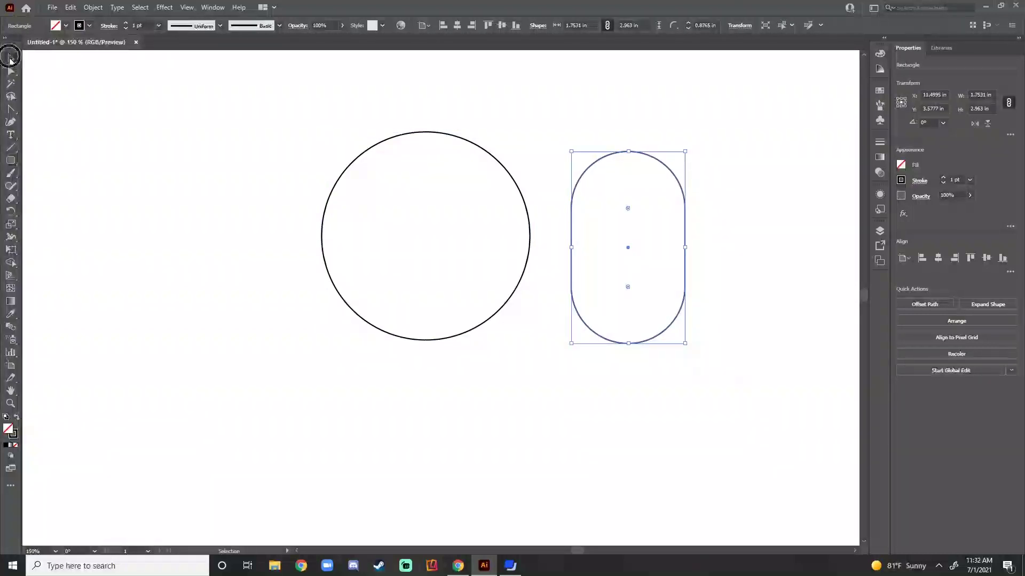
{"action": "left_click", "coordinate": [720, 428]}
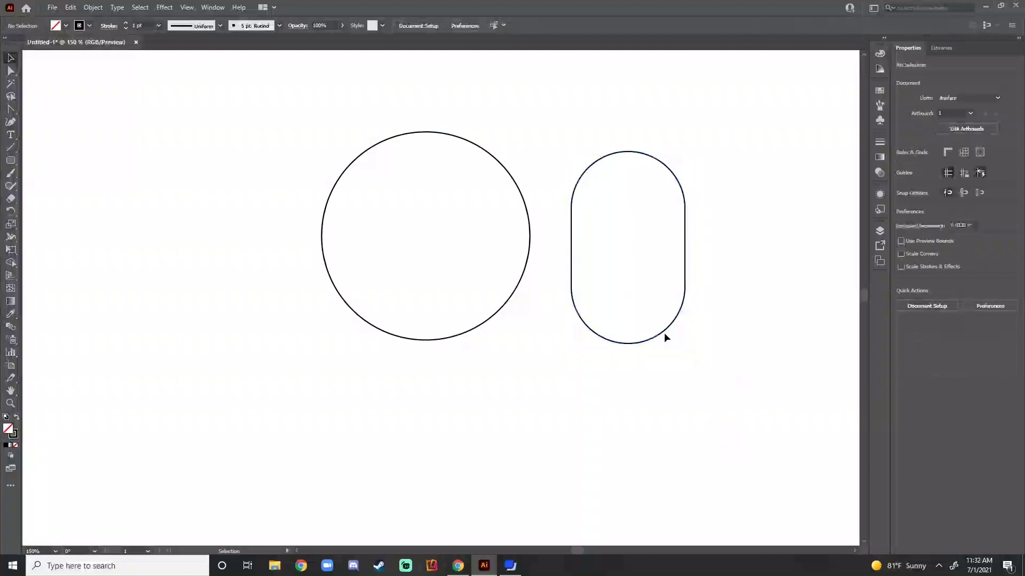
Overlap the rounded rectangle with the circle's right edge, vertically centred, and place a copy overlapping its left edge at the same height
{"action": "left_click_drag", "start_coordinate": [662, 333], "coordinate": [595, 321]}
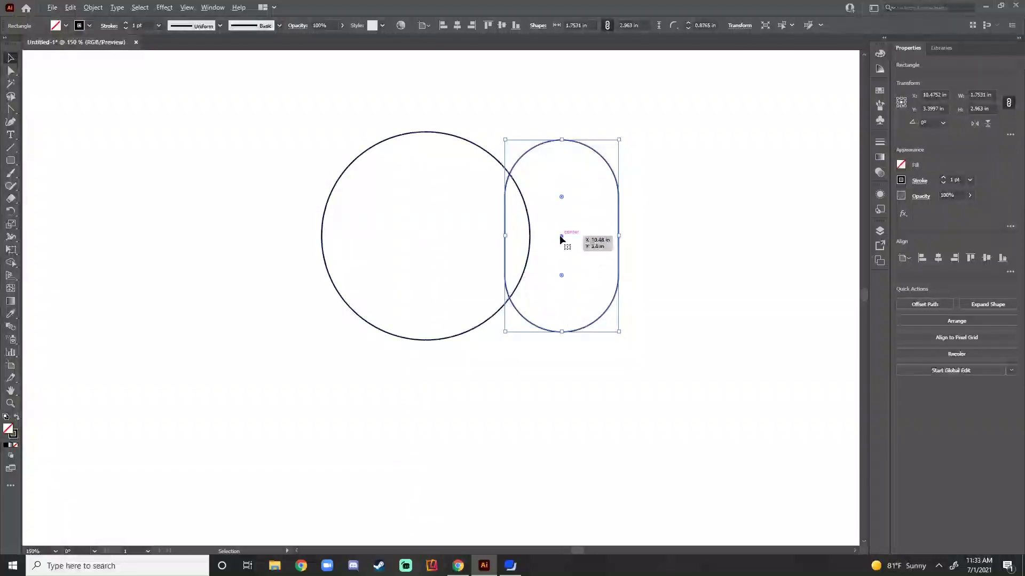
{"action": "left_click", "coordinate": [529, 235]}
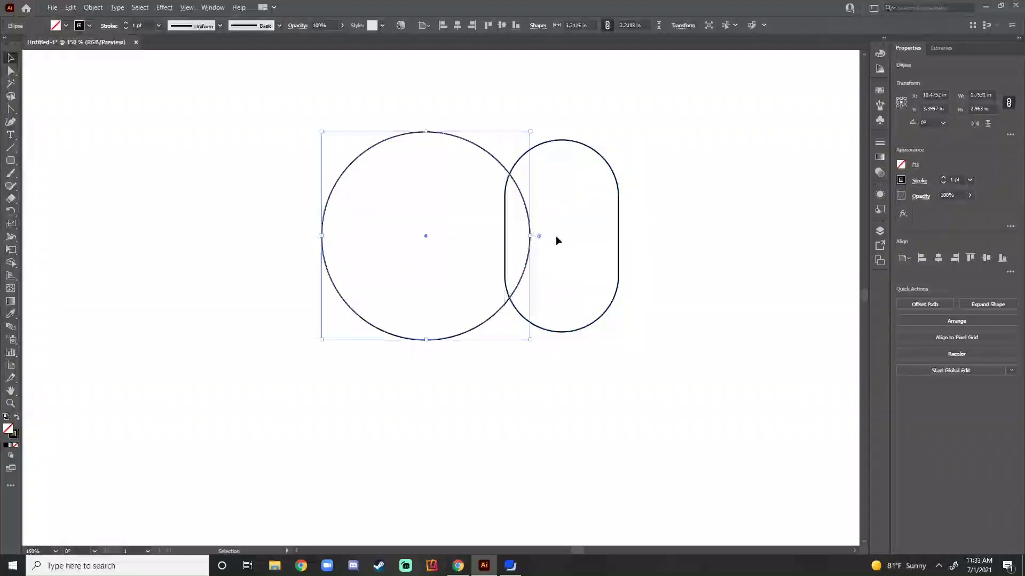
{"action": "left_click", "coordinate": [613, 253]}
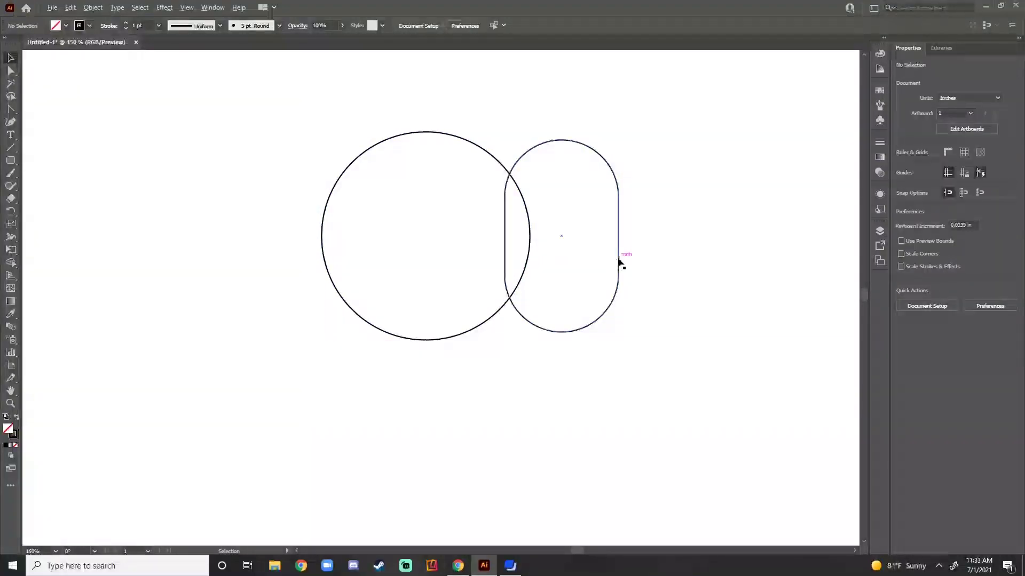
{"action": "left_click_drag", "start_coordinate": [619, 258], "coordinate": [350, 274]}
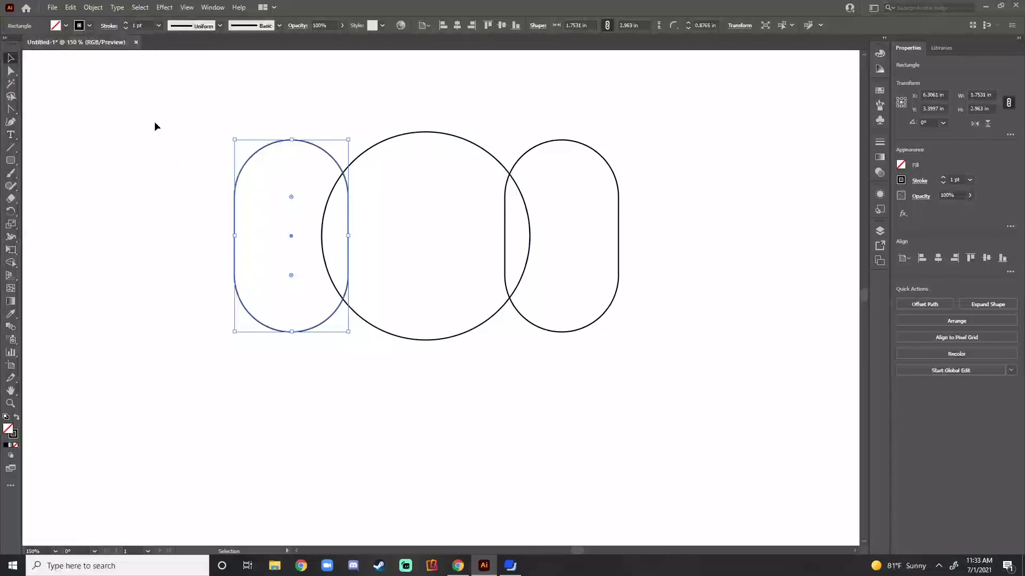
Convert the circle's bottom anchor point from a smooth curve to a sharp corner
{"action": "left_click", "coordinate": [10, 70]}
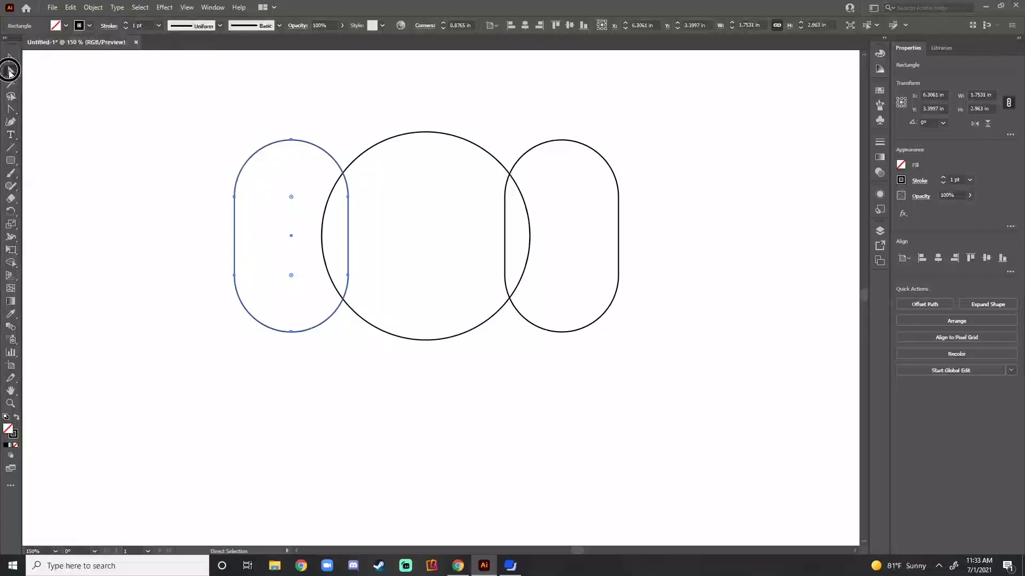
{"action": "left_click", "coordinate": [425, 340]}
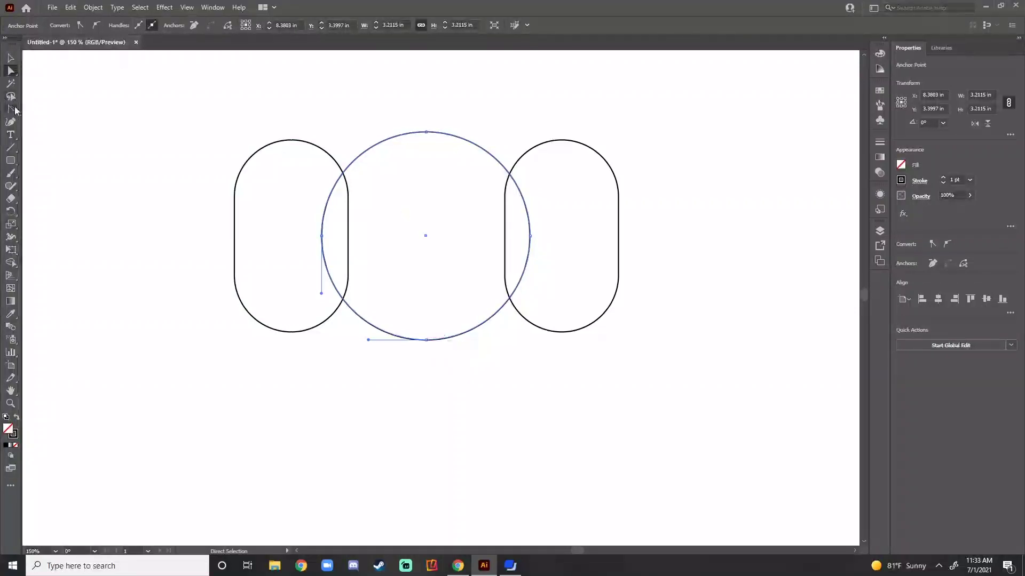
{"action": "left_click_drag", "start_coordinate": [14, 109], "coordinate": [69, 149]}
{"action": "left_click_drag", "start_coordinate": [433, 339], "coordinate": [425, 341]}
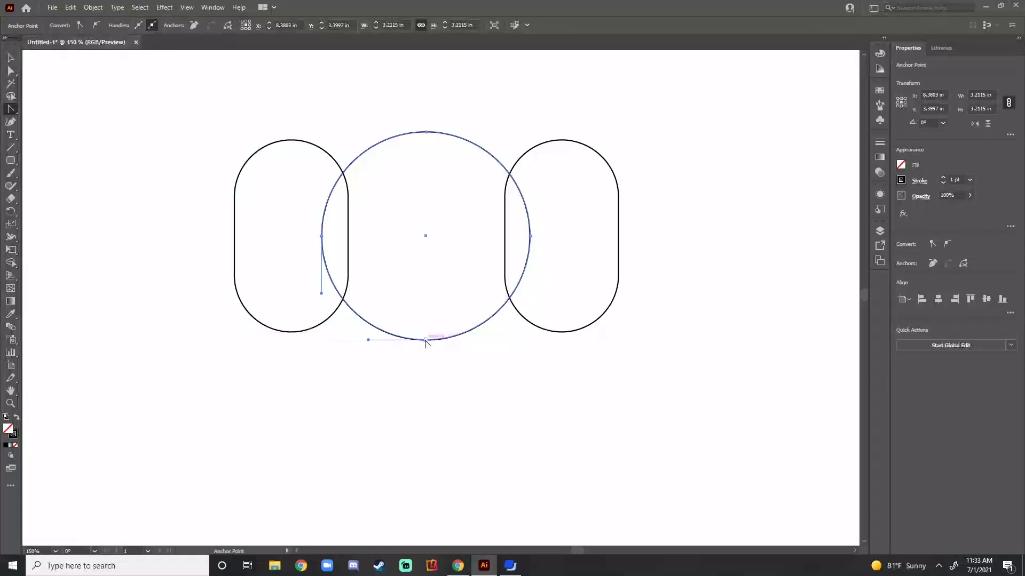
{"action": "left_click", "coordinate": [425, 340]}
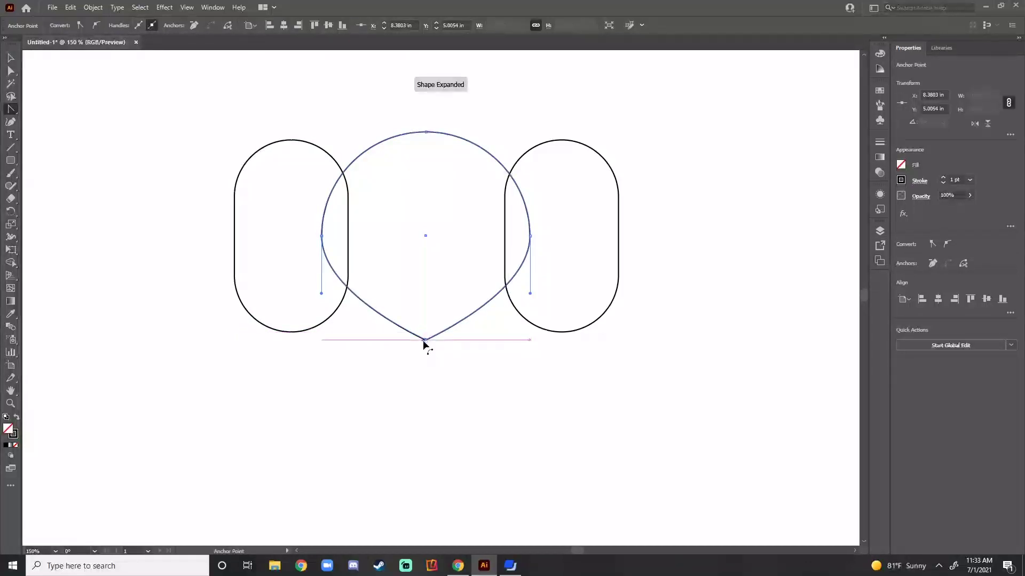
{"action": "left_click_drag", "start_coordinate": [425, 340], "coordinate": [416, 252]}
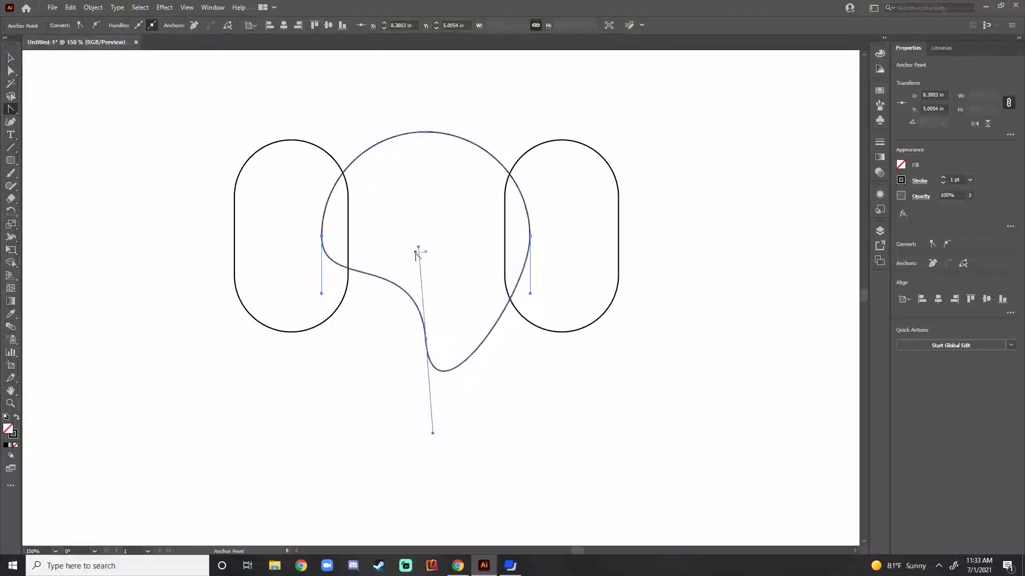
{"action": "key", "text": "ctrl+z"}
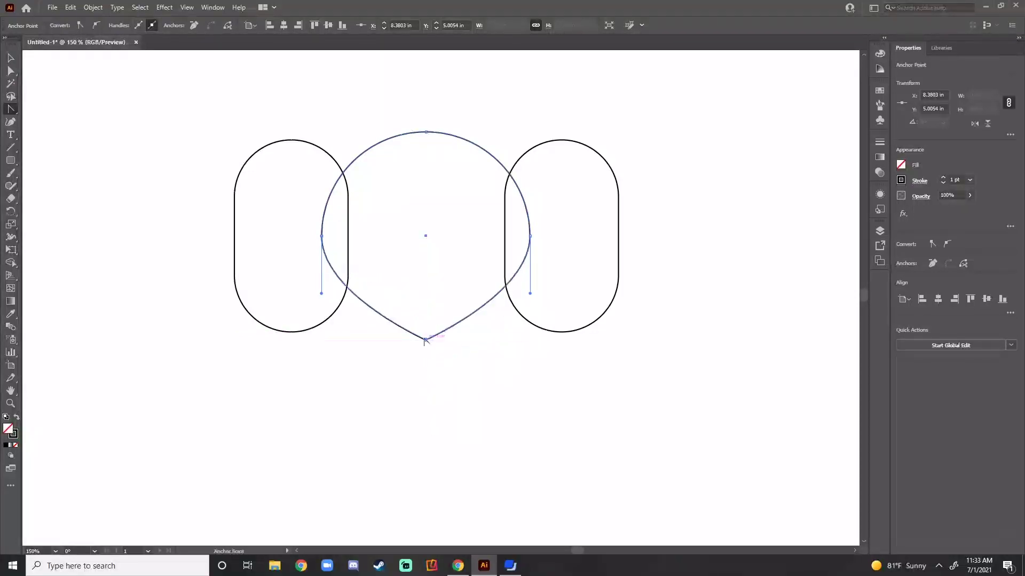
Raise the corner point inside the circle to about Y 2.80 in and pull the left anchor point's lower handle down and inward
{"action": "left_click", "coordinate": [11, 71]}
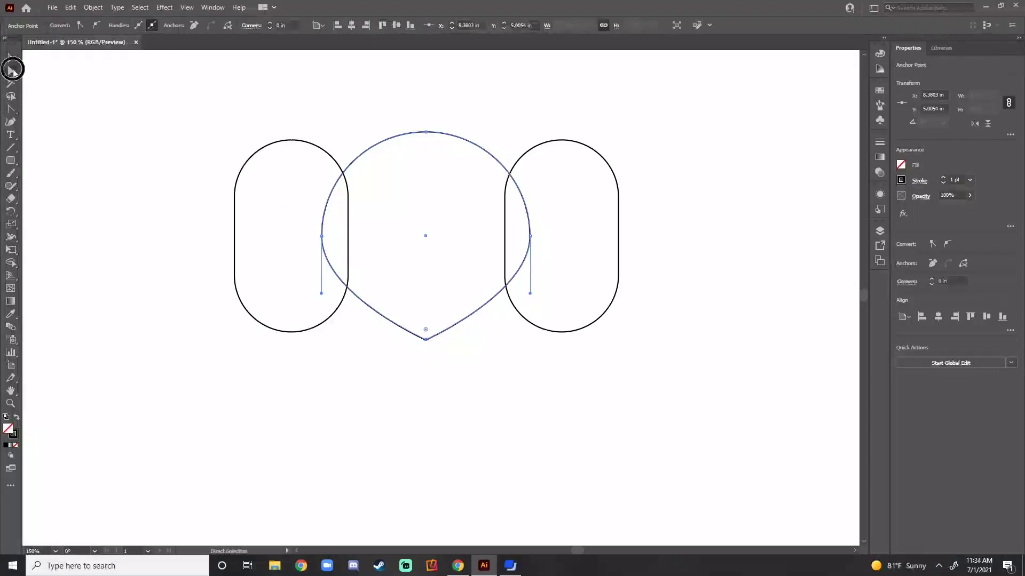
{"action": "left_click_drag", "start_coordinate": [425, 340], "coordinate": [426, 197]}
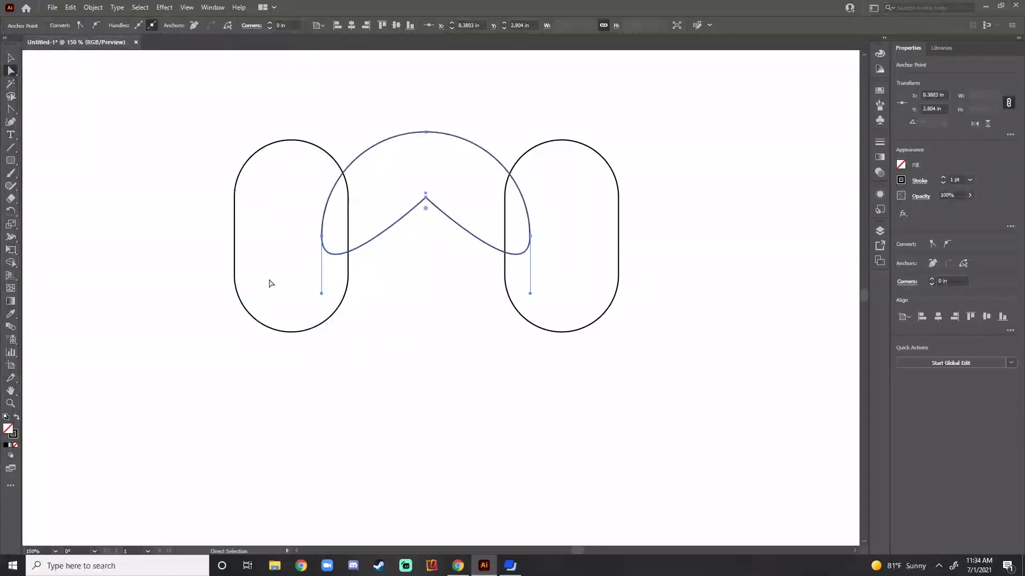
{"action": "left_click_drag", "start_coordinate": [321, 295], "coordinate": [339, 308]}
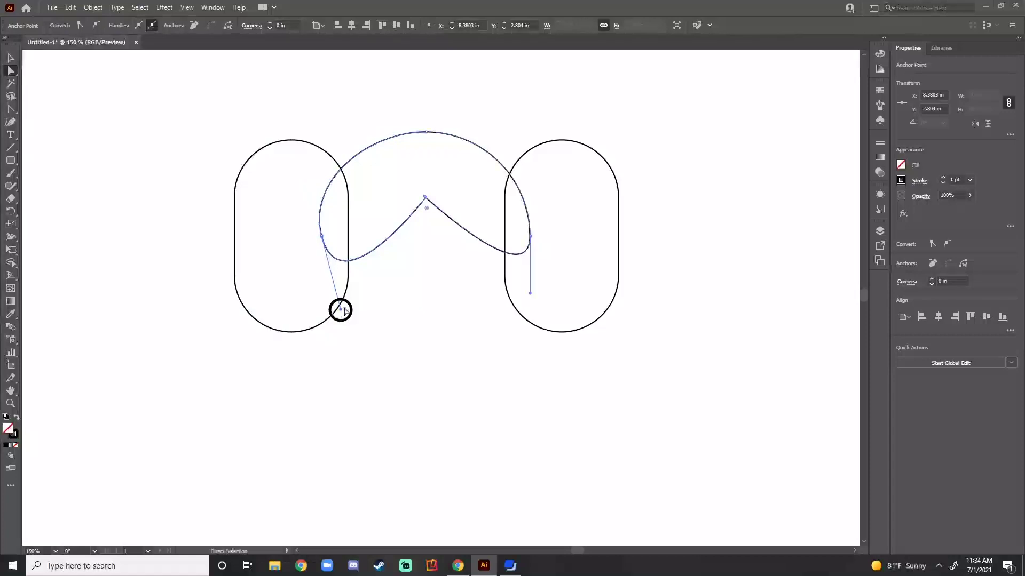
Lower the central corner point slightly to about X 8.36, Y 2.99 in
{"action": "left_click_drag", "start_coordinate": [427, 198], "coordinate": [423, 213]}
{"action": "key", "text": "ctrl+z"}
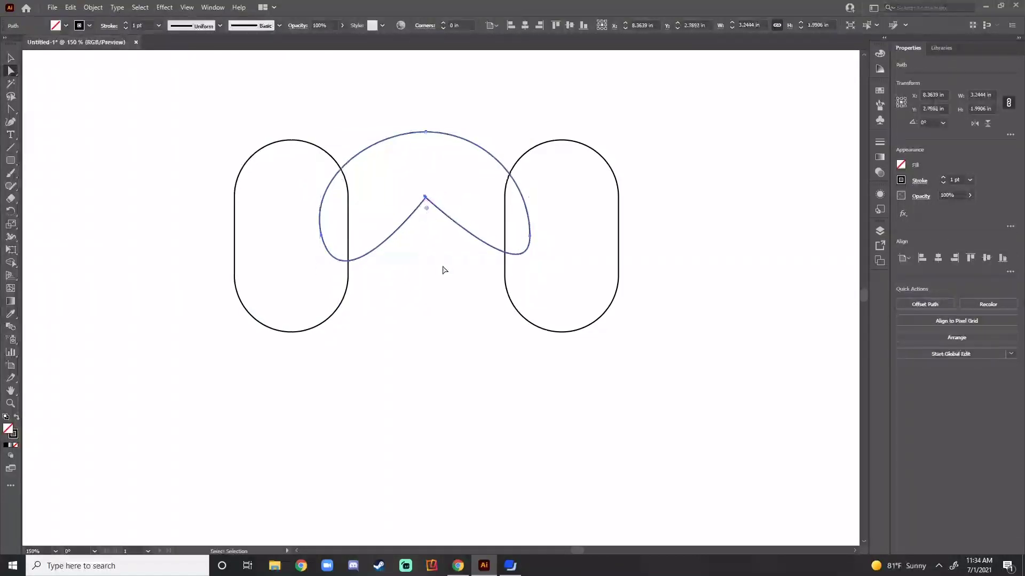
{"action": "left_click", "coordinate": [442, 269]}
{"action": "left_click", "coordinate": [426, 199]}
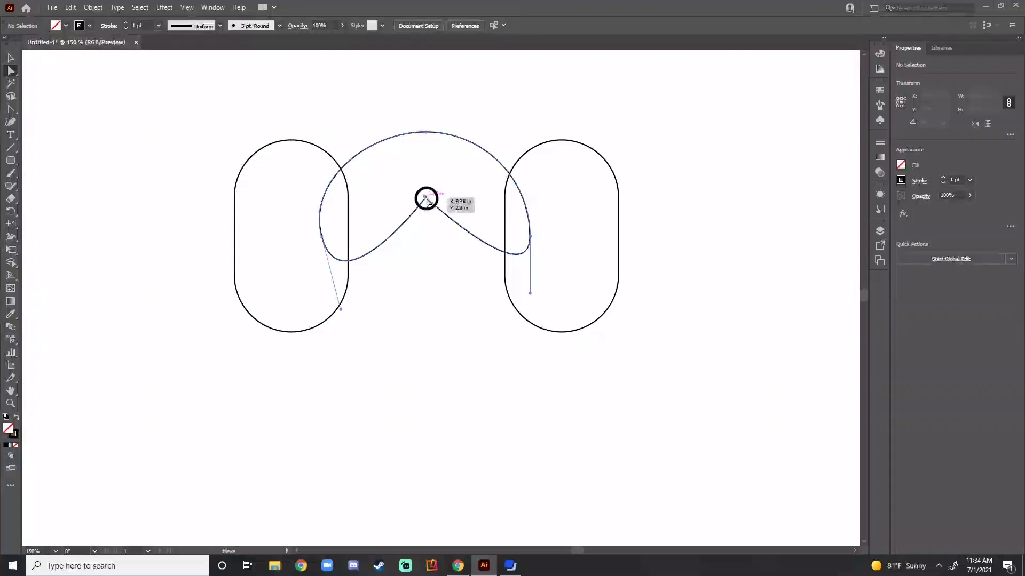
{"action": "left_click_drag", "start_coordinate": [426, 201], "coordinate": [426, 212]}
Angle the right anchor point's lower handle inward and lengthen both side anchors' lower handles to round out the two lobes
{"action": "left_click_drag", "start_coordinate": [530, 293], "coordinate": [499, 292]}
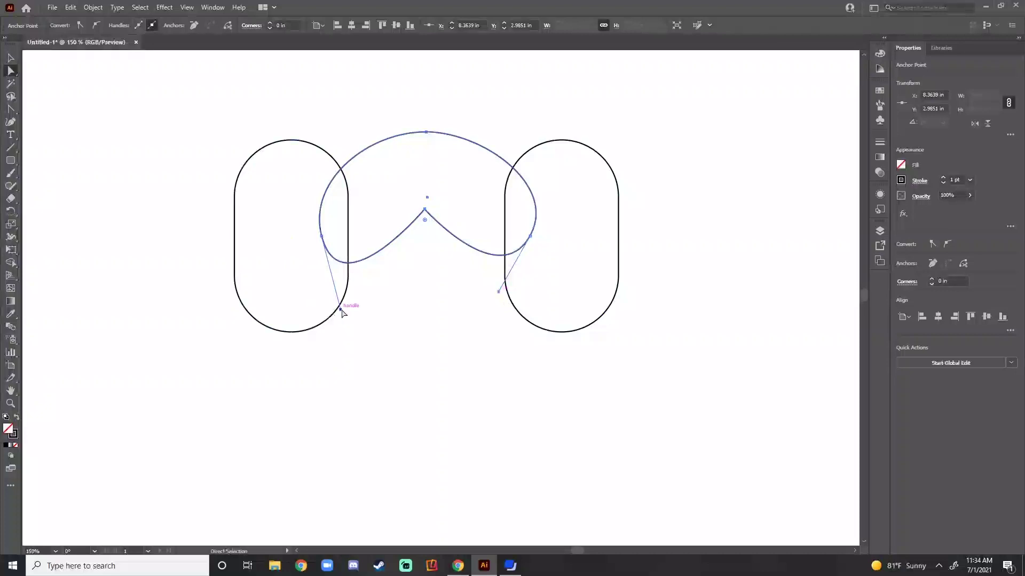
{"action": "left_click_drag", "start_coordinate": [341, 312], "coordinate": [351, 335]}
{"action": "left_click_drag", "start_coordinate": [498, 292], "coordinate": [497, 318]}
{"action": "left_click", "coordinate": [11, 58]}
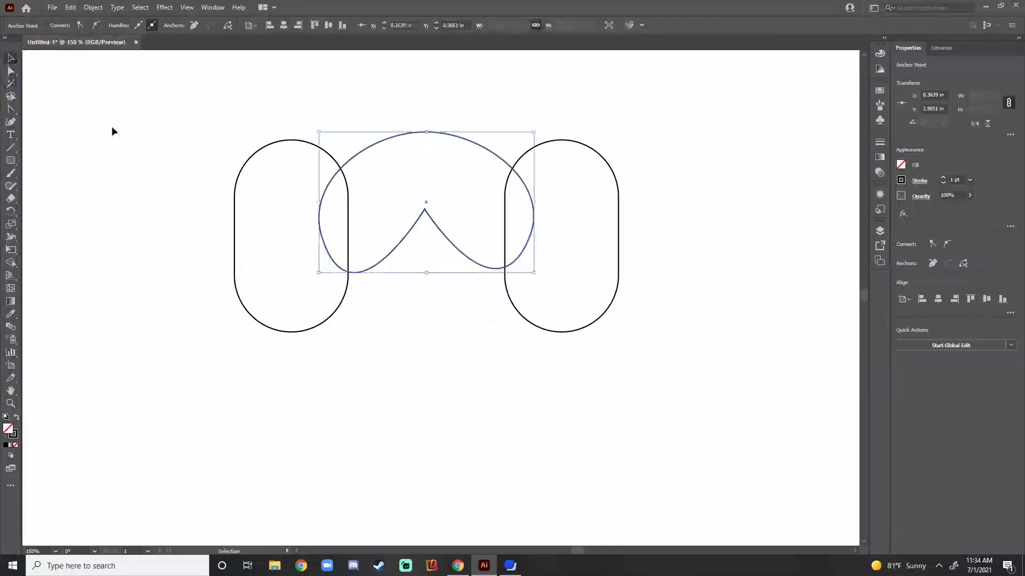
{"action": "left_click", "coordinate": [448, 445]}
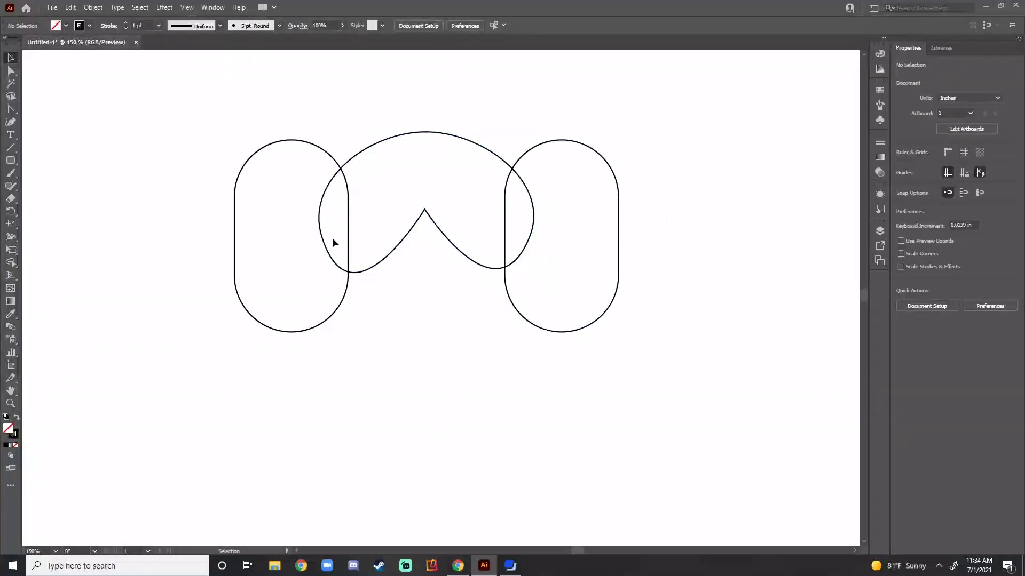
Select the reshaped circle and both rounded rectangles and unite them into one shape with Pathfinder
{"action": "left_click", "coordinate": [332, 312]}
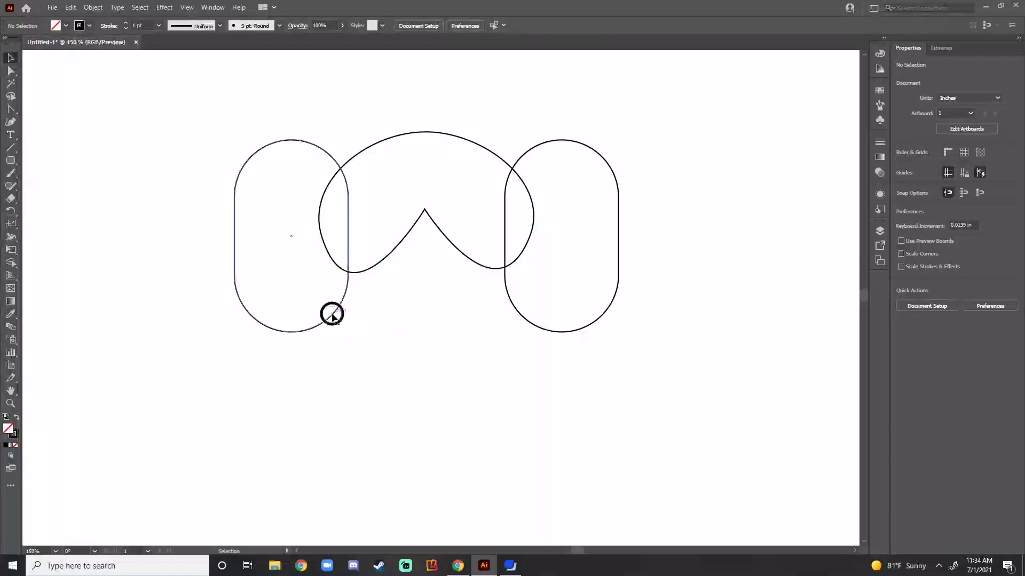
{"action": "left_click", "coordinate": [378, 264], "text": "shift"}
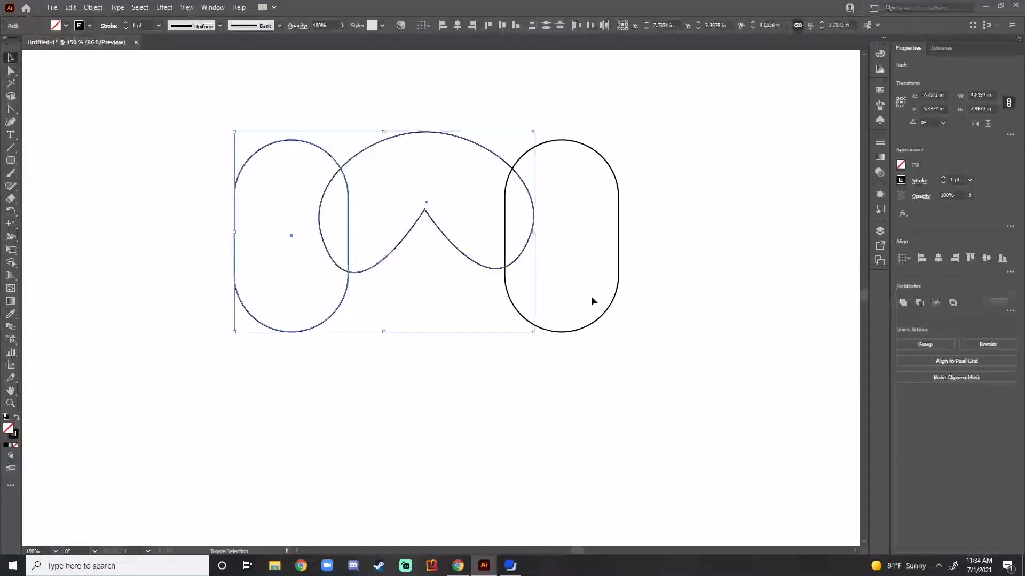
{"action": "left_click", "coordinate": [593, 321], "text": "shift"}
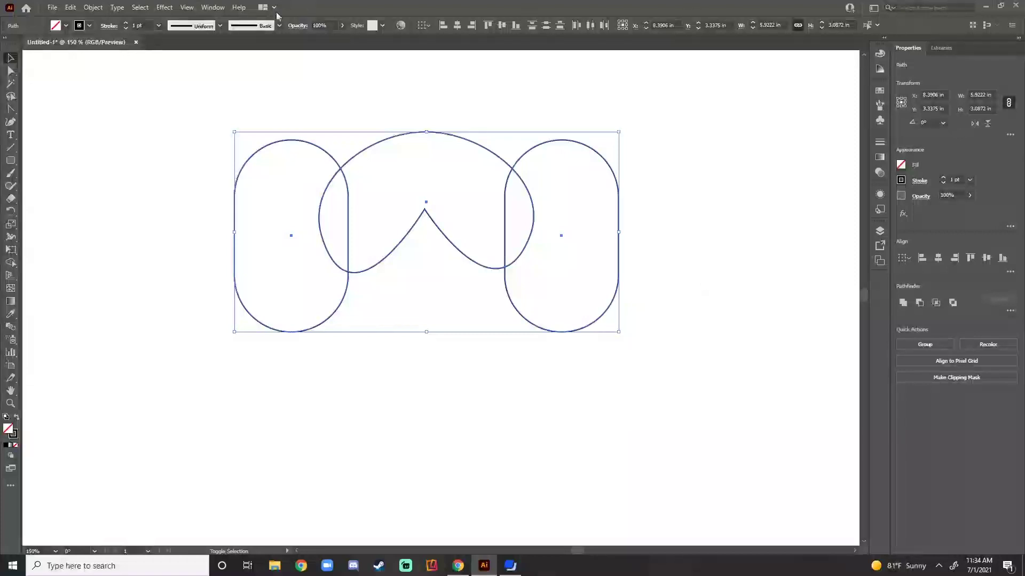
{"action": "left_click", "coordinate": [215, 9]}
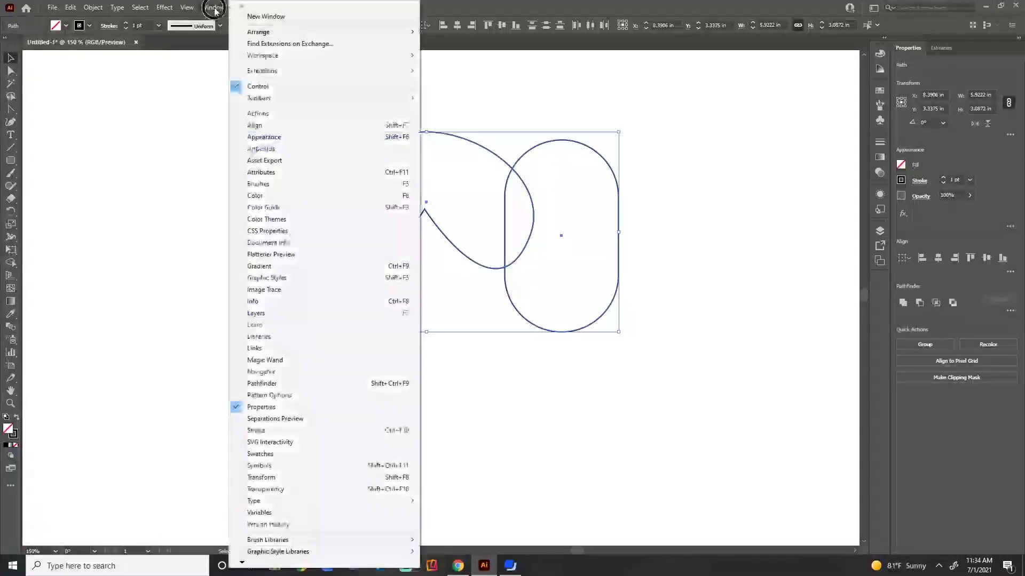
{"action": "left_click", "coordinate": [346, 384]}
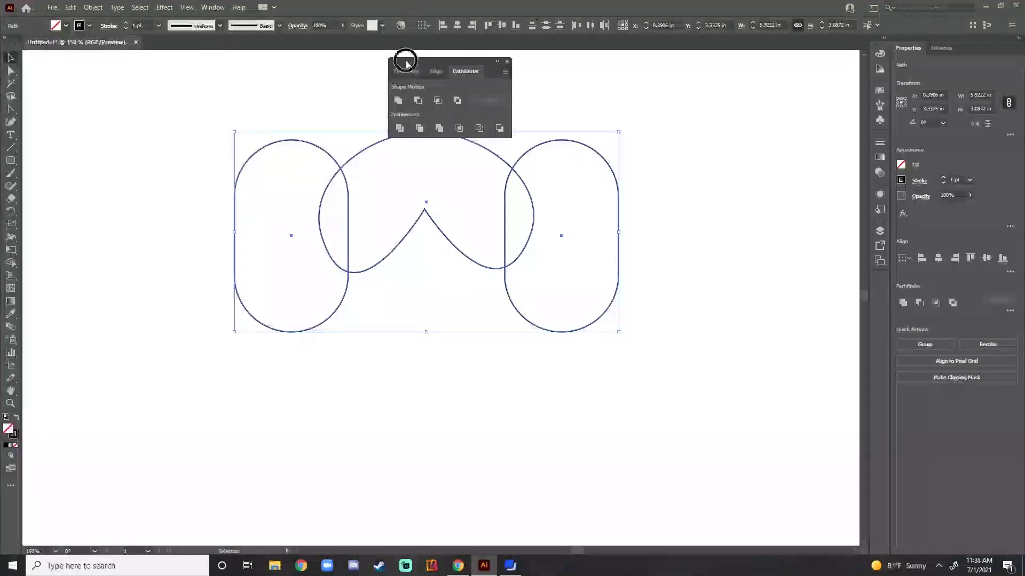
{"action": "left_click_drag", "start_coordinate": [405, 62], "coordinate": [737, 56]}
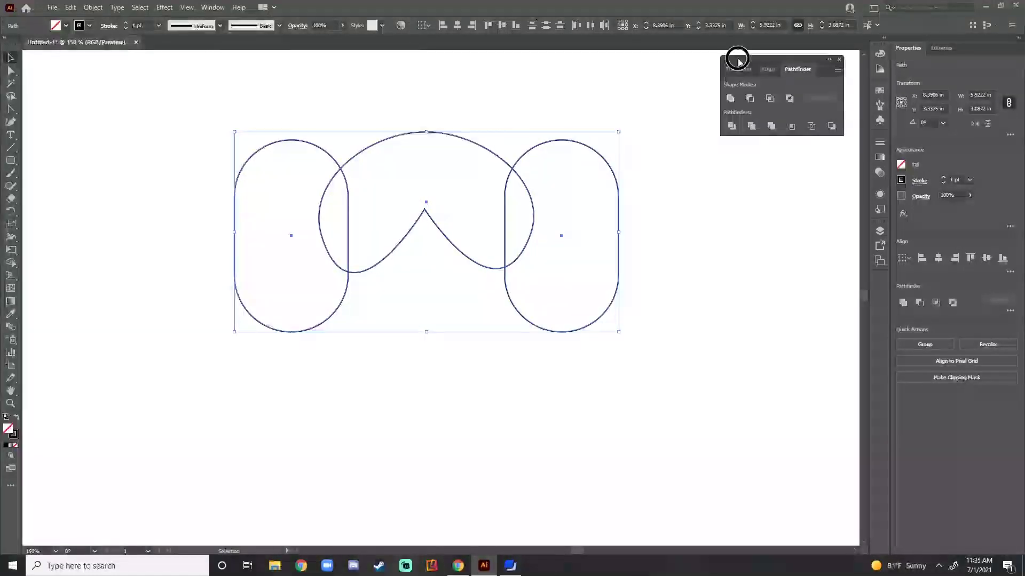
{"action": "left_click", "coordinate": [731, 100]}
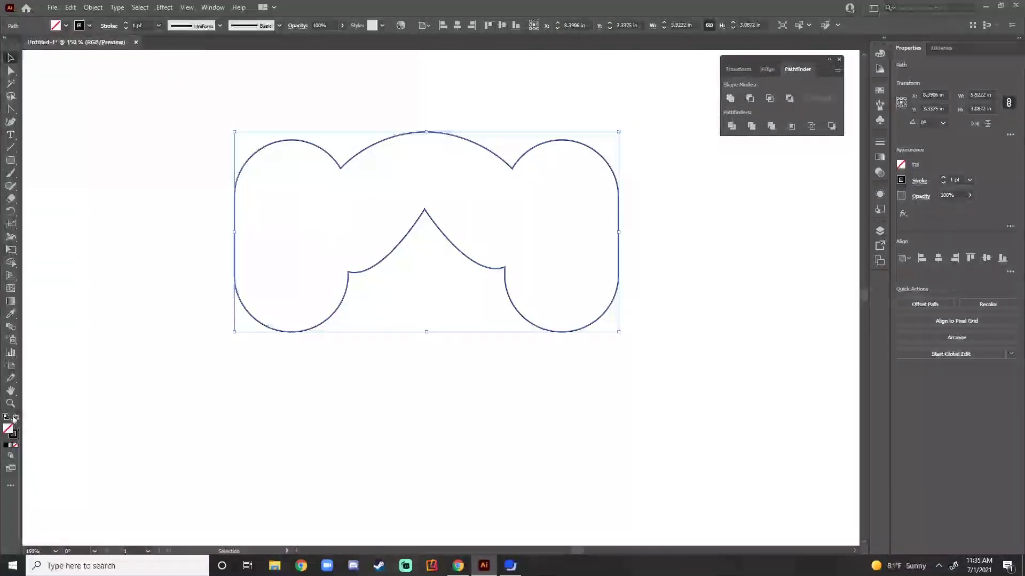
Swap the united shape's fill and stroke to give it a solid black fill with no stroke, and deselect it
{"action": "left_click", "coordinate": [16, 417]}
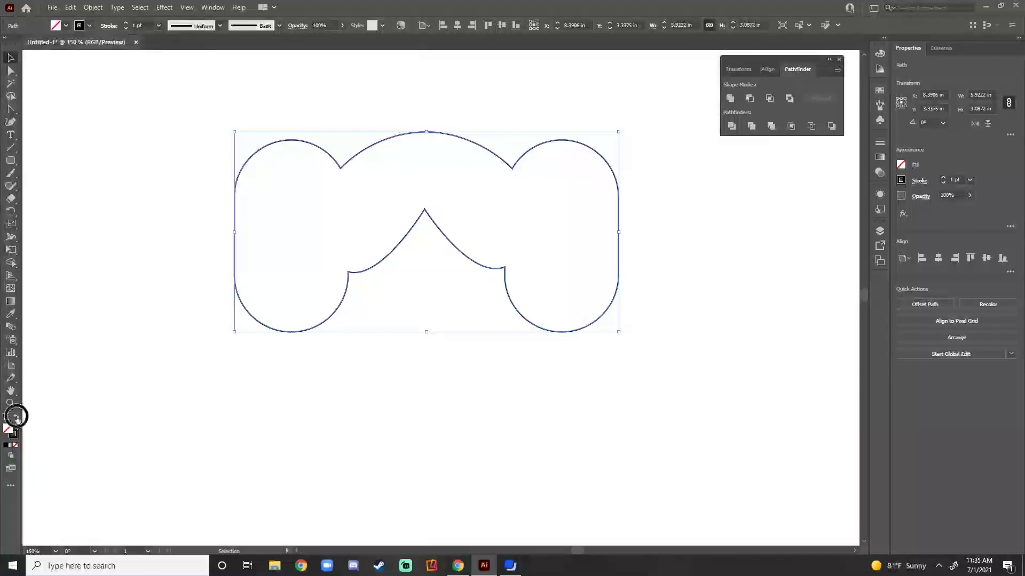
{"action": "left_click", "coordinate": [16, 417]}
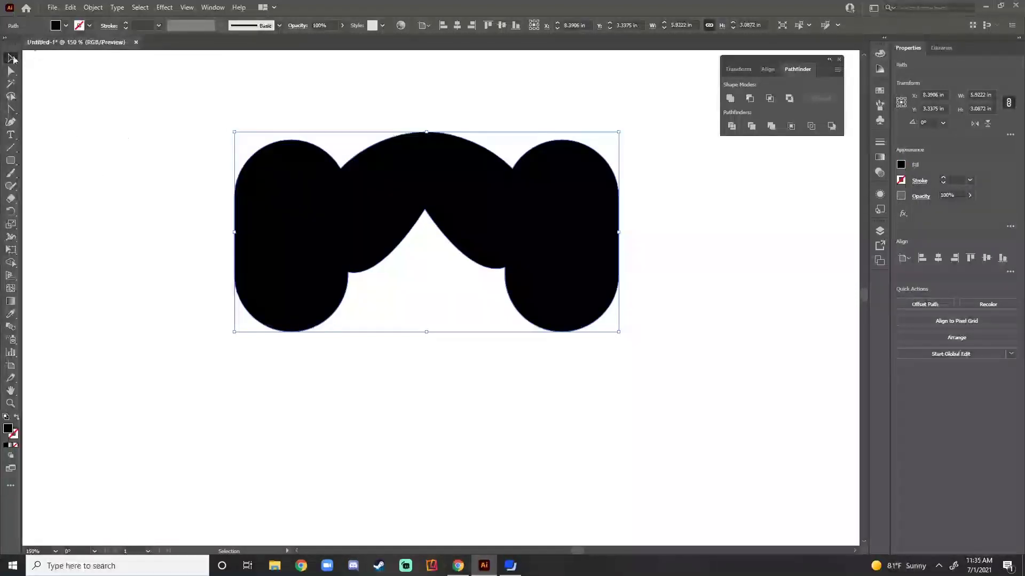
{"action": "left_click", "coordinate": [163, 244]}
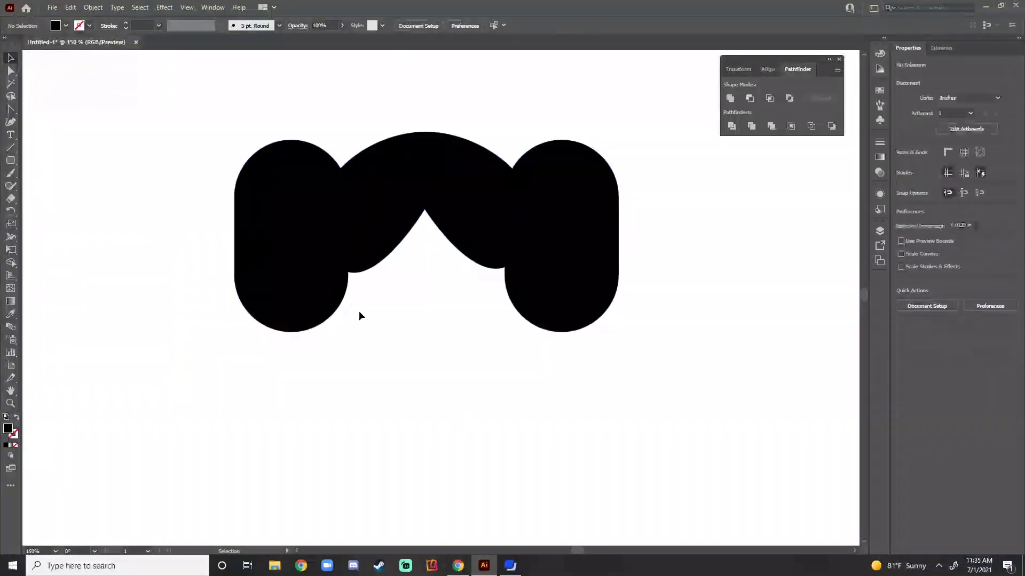